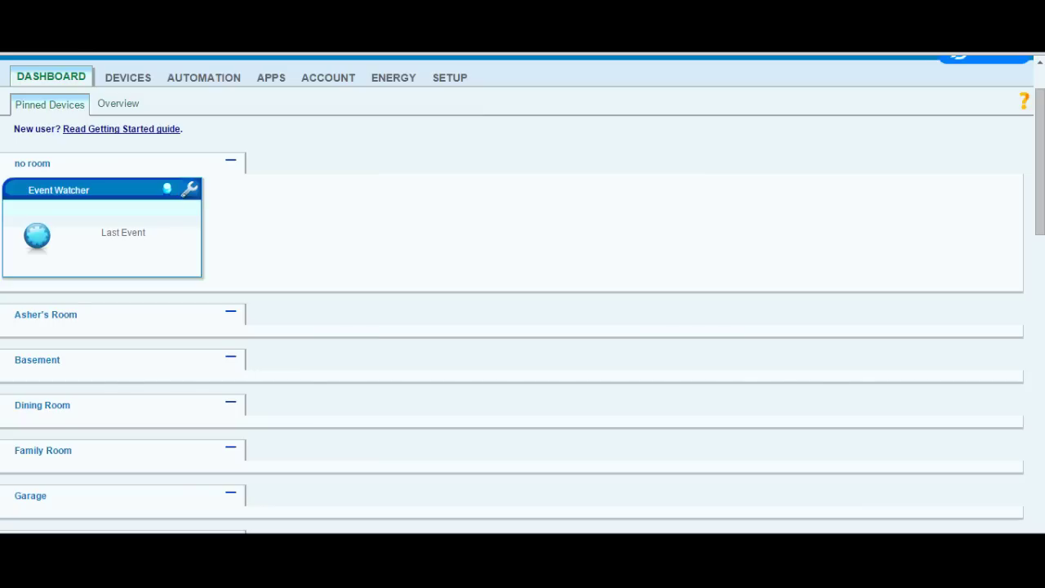
Review the list of installed apps, locating the UPnP Event Proxy and Sonos Controller plugins.
{"action": "left_click", "coordinate": [266, 77]}
{"action": "scroll", "coordinate": [574, 390], "scroll_direction": "down", "scroll_amount": 8}
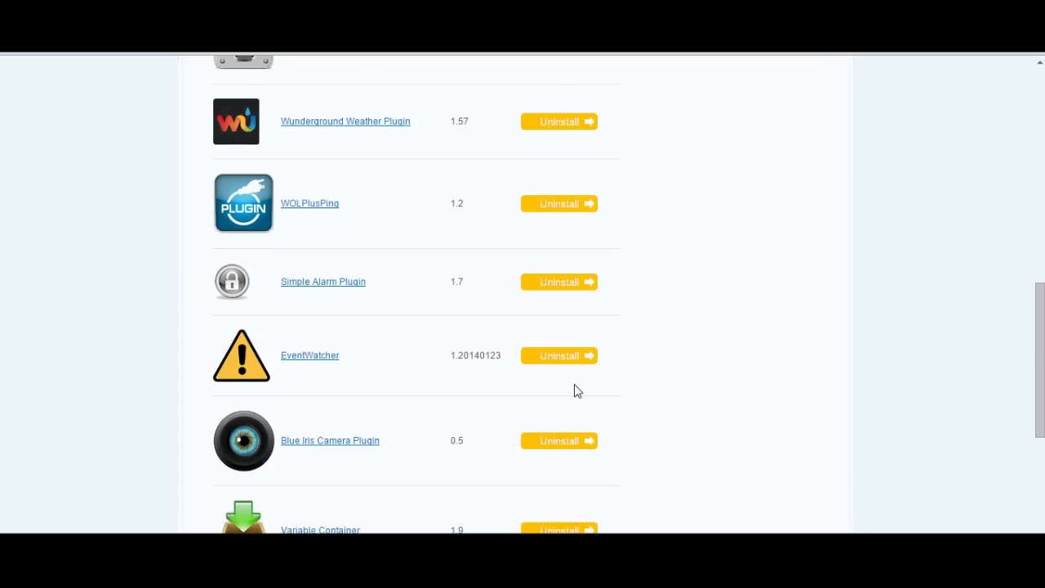
{"action": "scroll", "coordinate": [575, 390], "scroll_direction": "down", "scroll_amount": 4}
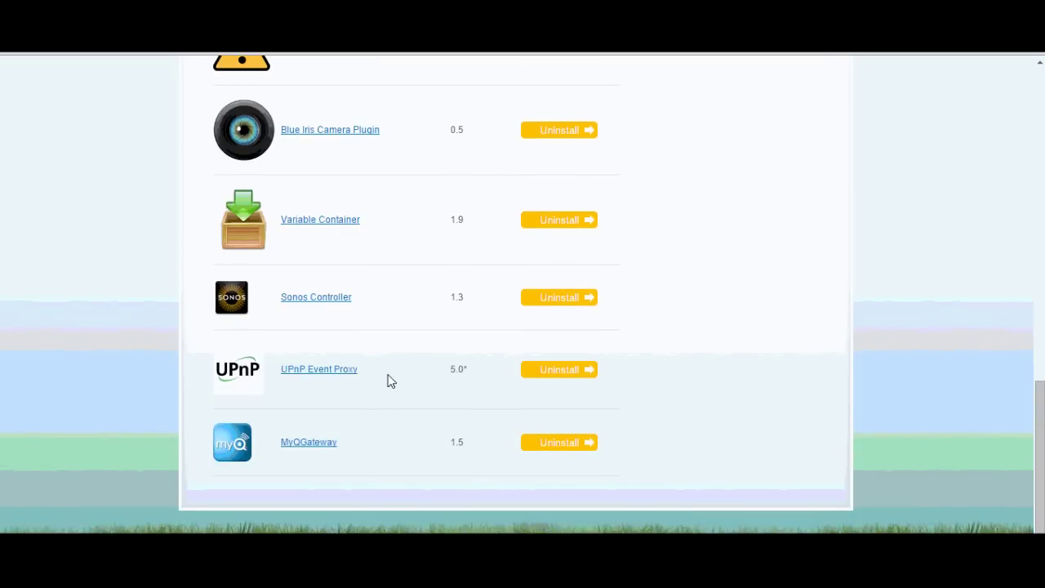
{"action": "left_click_drag", "start_coordinate": [320, 381], "coordinate": [293, 380]}
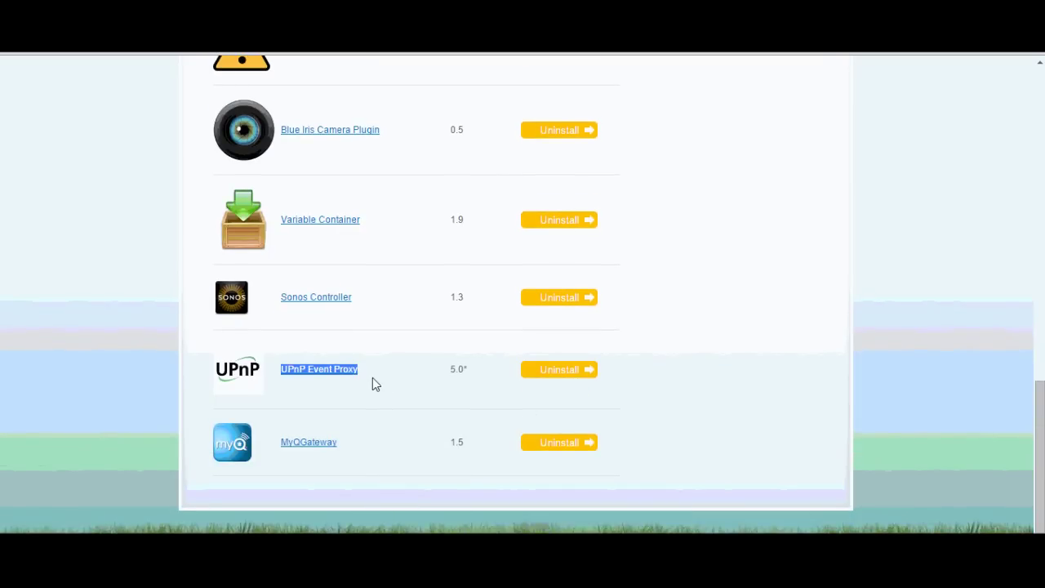
{"action": "left_click_drag", "start_coordinate": [369, 308], "coordinate": [275, 305]}
{"action": "left_click", "coordinate": [363, 312]}
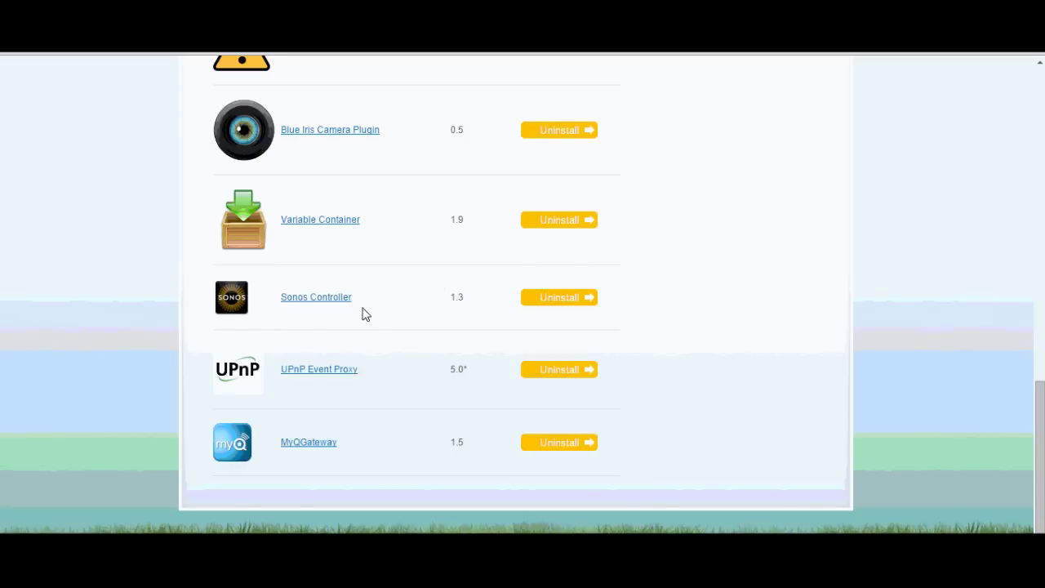
{"action": "scroll", "coordinate": [368, 335], "scroll_direction": "up", "scroll_amount": 5}
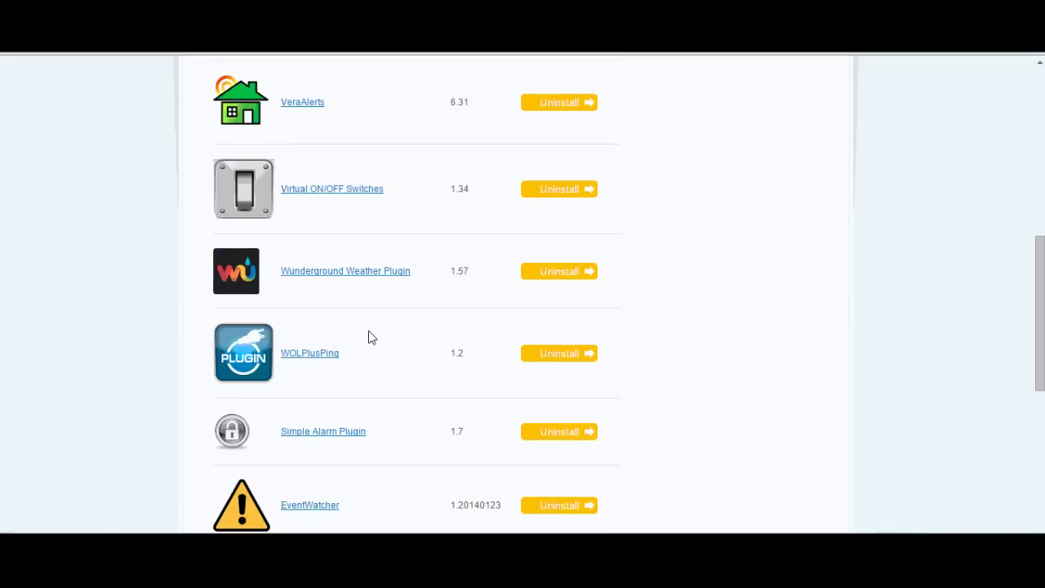
View the catalogue of installable apps and return to the list of installed apps.
{"action": "left_click_drag", "start_coordinate": [1040, 327], "coordinate": [1040, 173]}
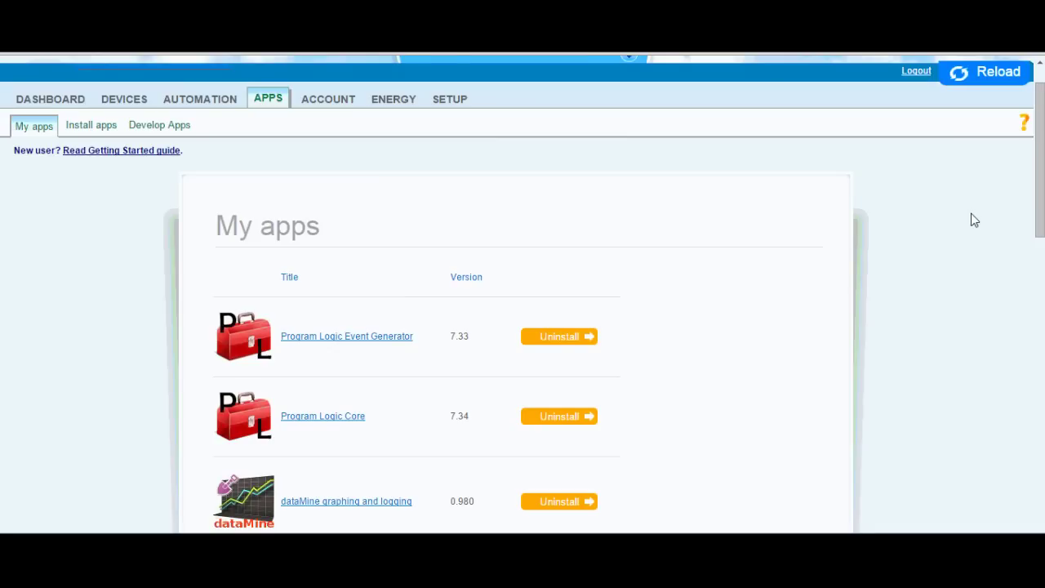
{"action": "left_click", "coordinate": [98, 128]}
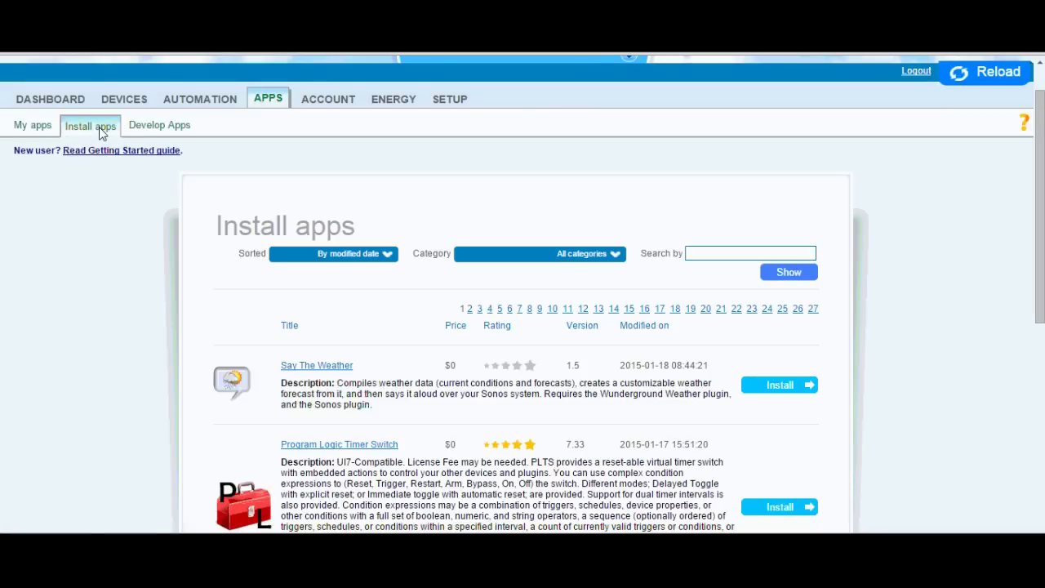
{"action": "left_click", "coordinate": [33, 125]}
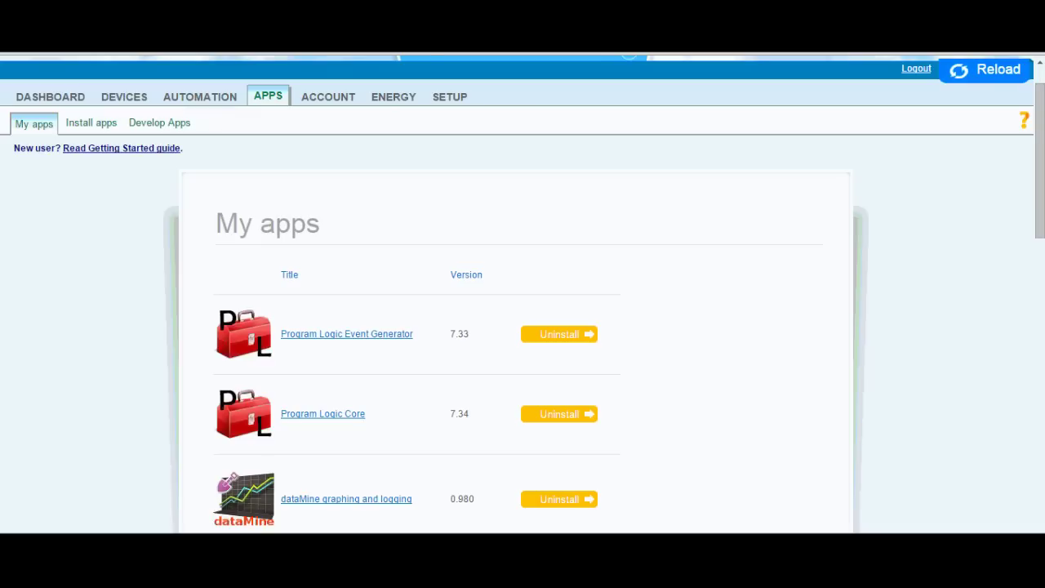
Open the unit settings in the controller's setup area.
{"action": "left_click", "coordinate": [455, 97]}
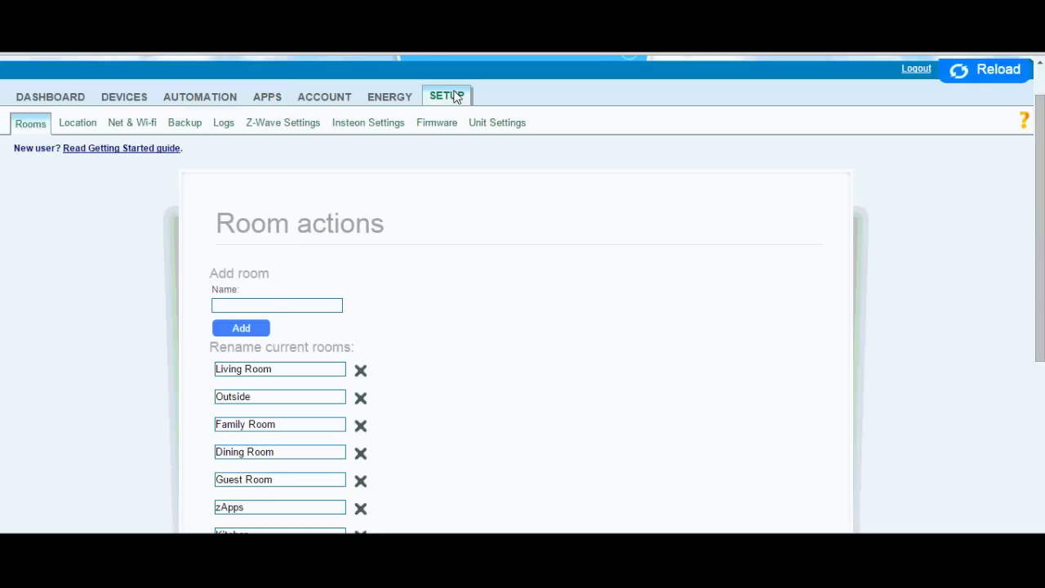
{"action": "left_click", "coordinate": [496, 126]}
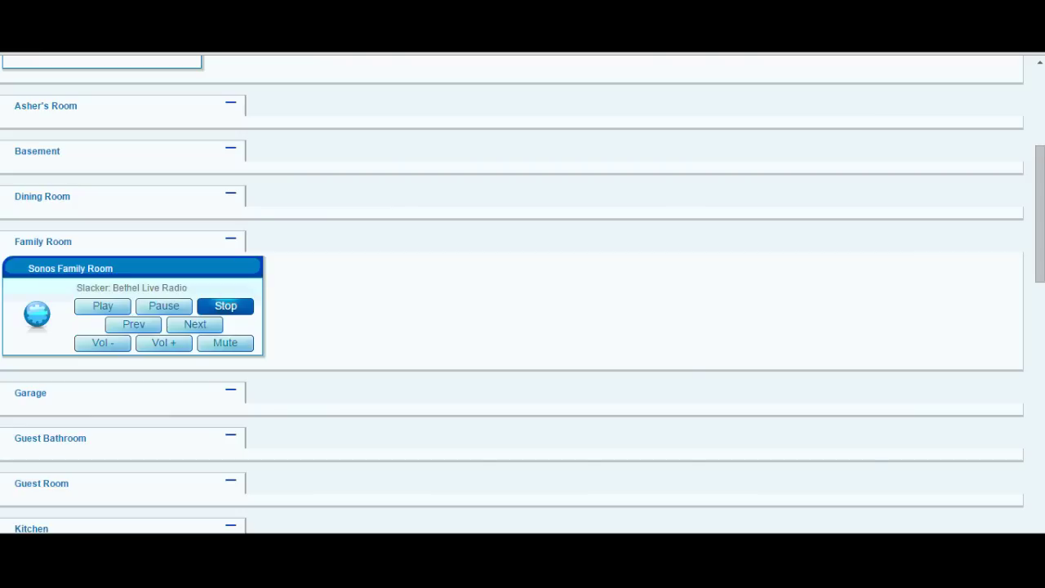
Inspect the Sonos Family Room device's discovery and zone settings, and close its window.
{"action": "scroll", "coordinate": [522, 295], "scroll_direction": "down", "scroll_amount": 1}
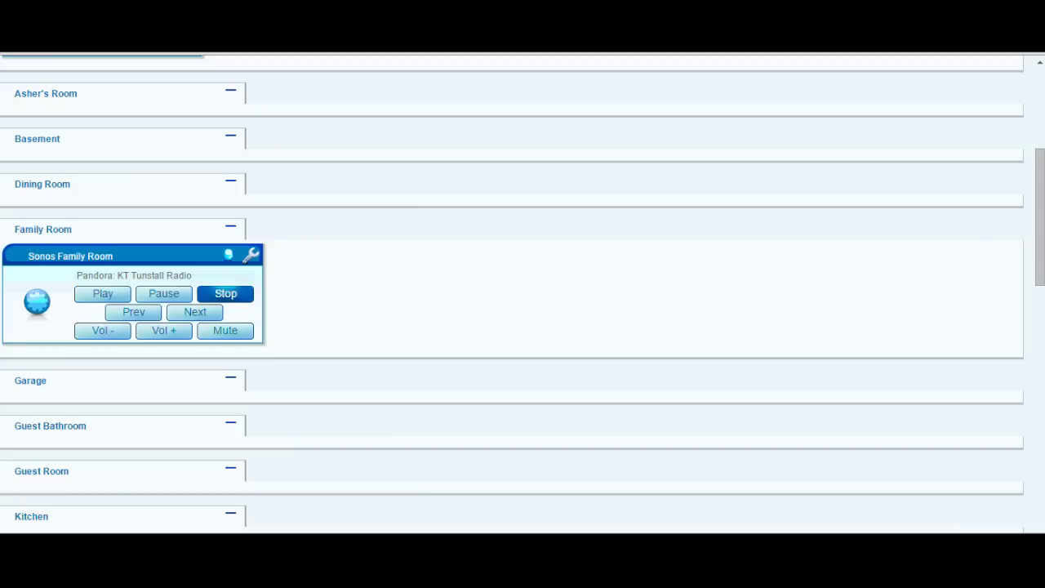
{"action": "left_click", "coordinate": [251, 256]}
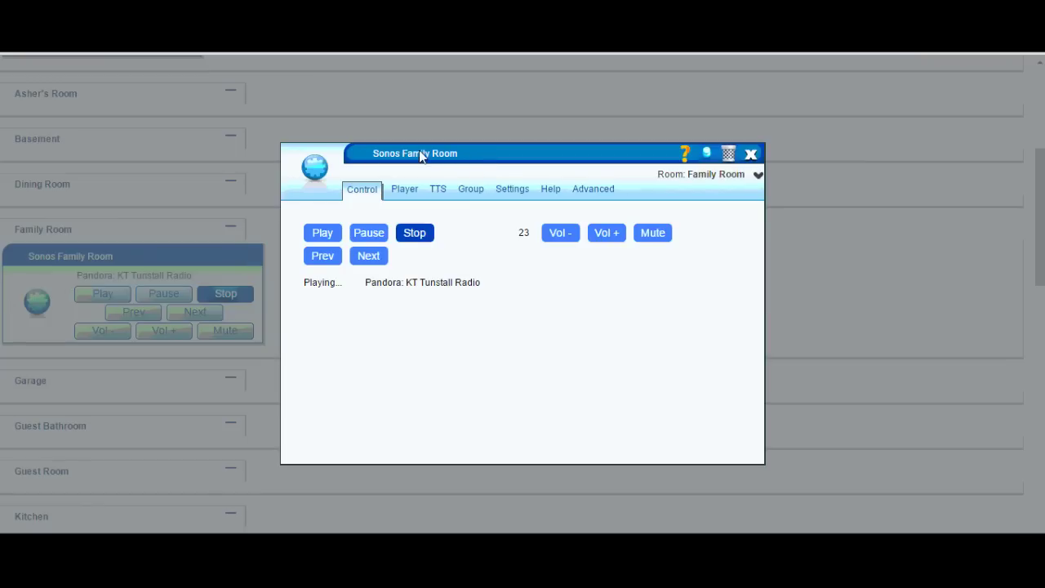
{"action": "left_click", "coordinate": [513, 188]}
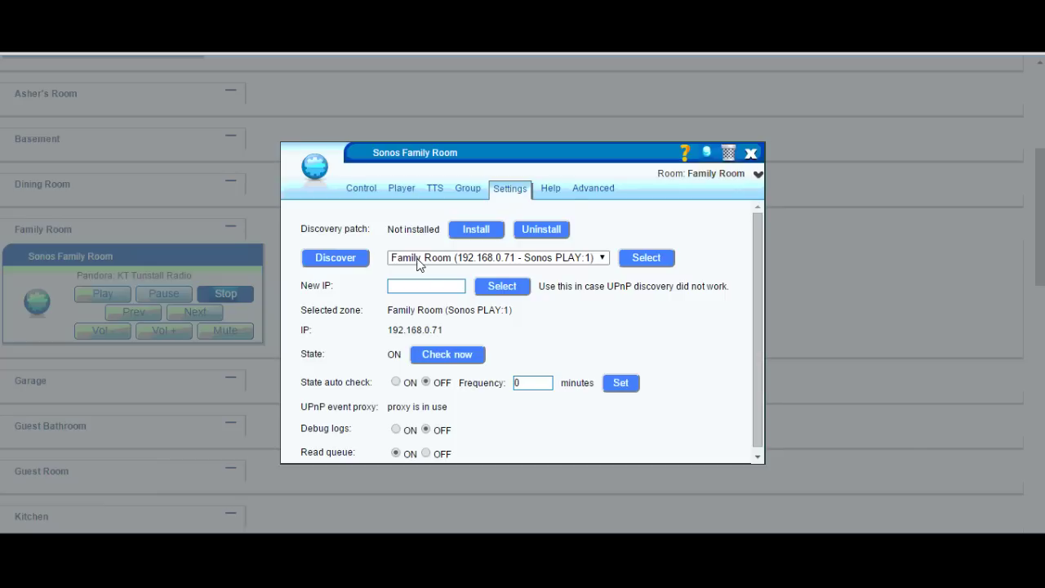
{"action": "left_click", "coordinate": [751, 154]}
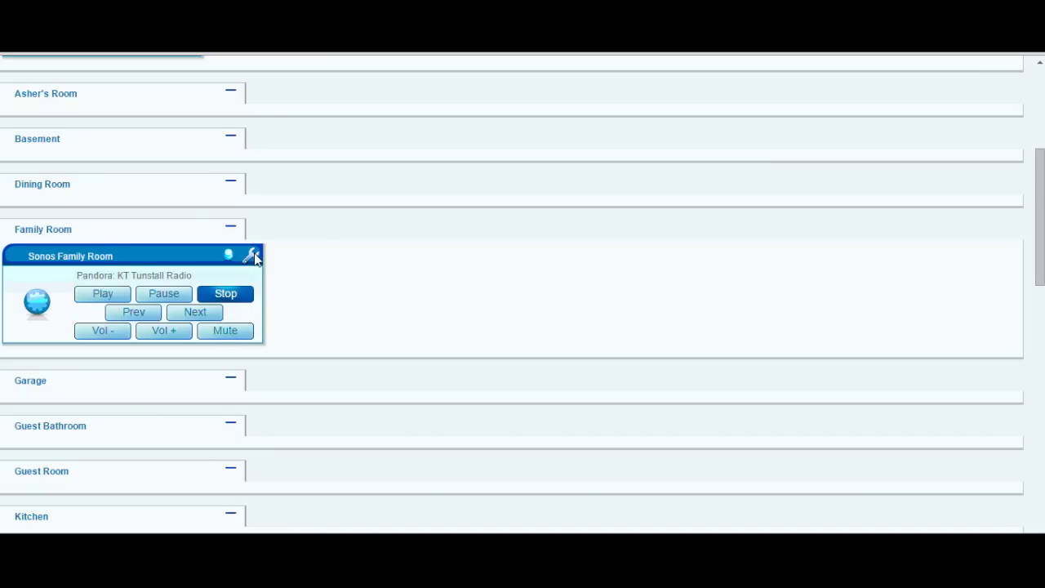
Reopen the Sonos Family Room device and view its text-to-speech and player pages.
{"action": "left_click", "coordinate": [252, 257]}
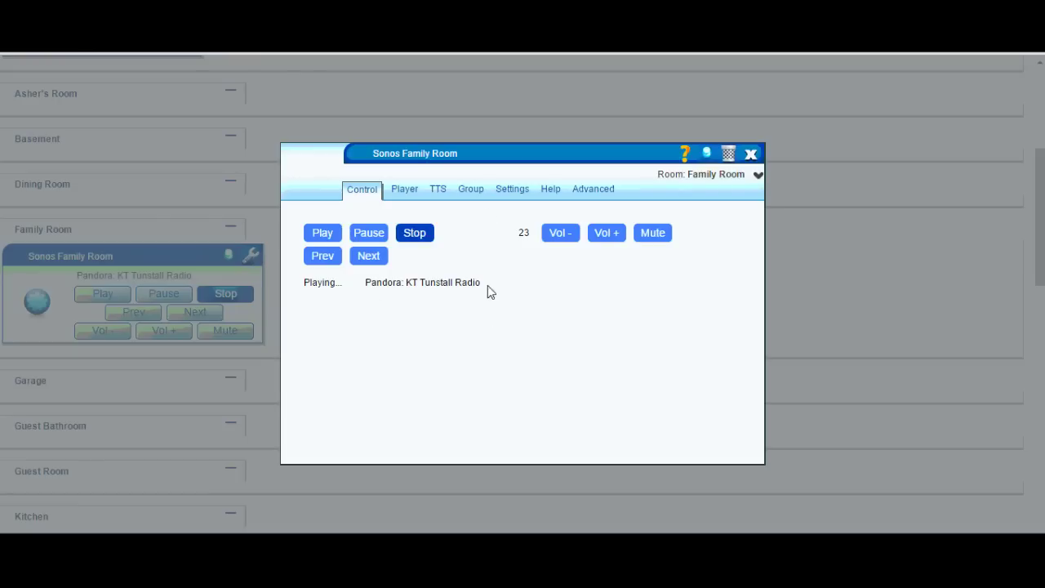
{"action": "left_click", "coordinate": [439, 191]}
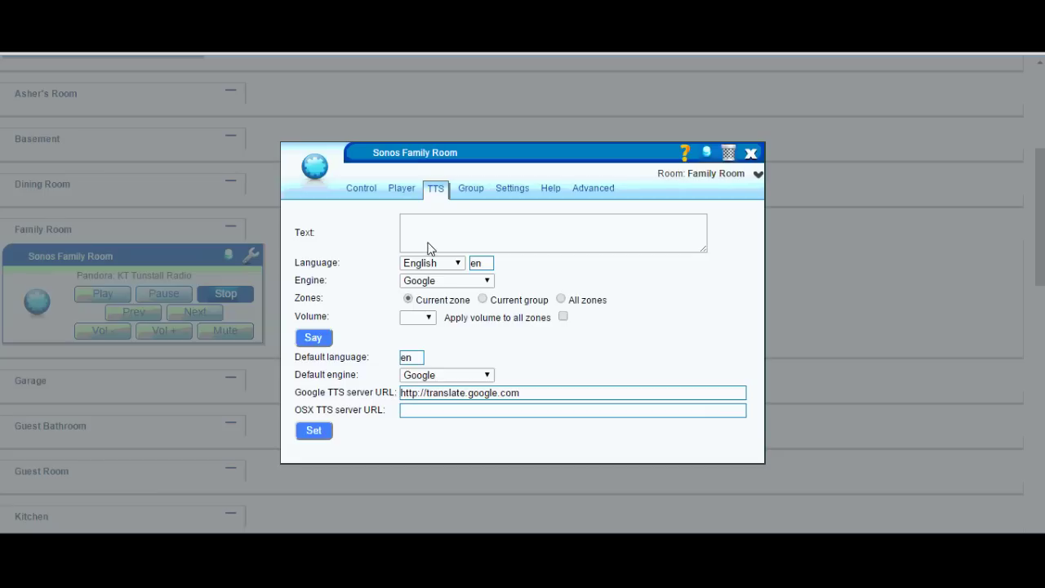
{"action": "left_click", "coordinate": [401, 190]}
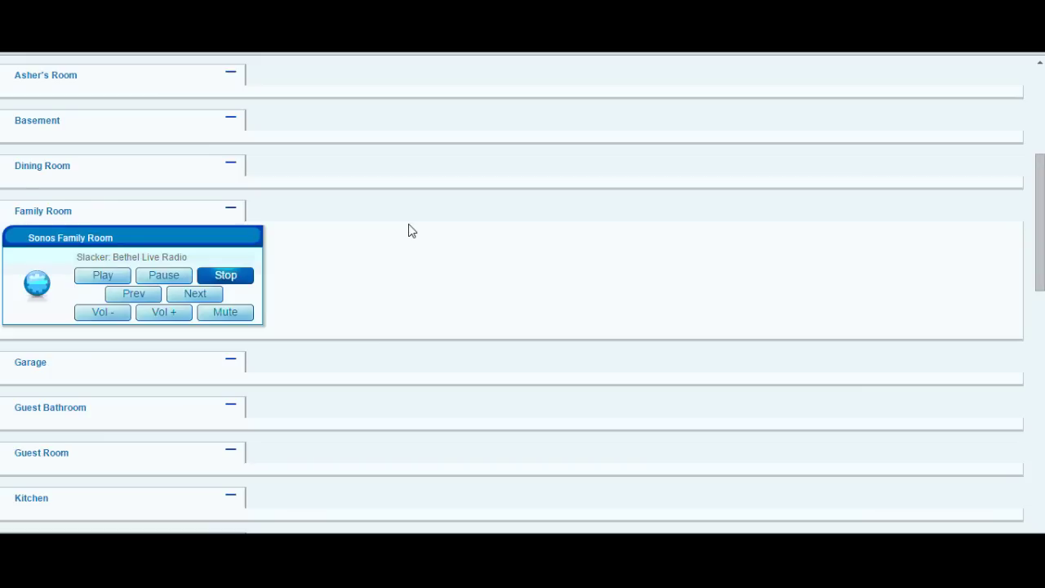
Read the Sonos Family Room device's help page, examining its standard and alternative URI tables.
{"action": "left_click", "coordinate": [252, 236]}
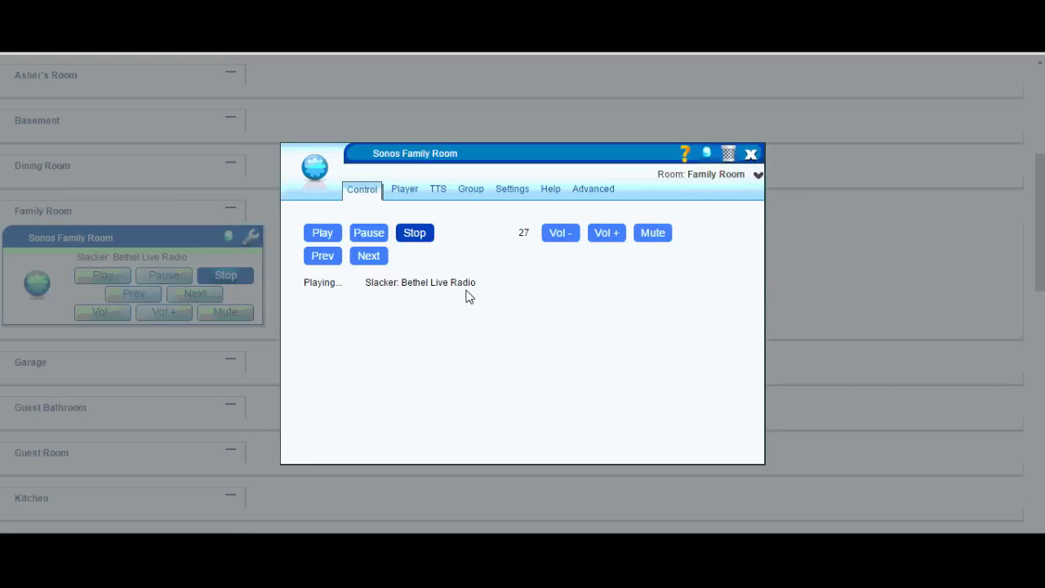
{"action": "left_click", "coordinate": [550, 190]}
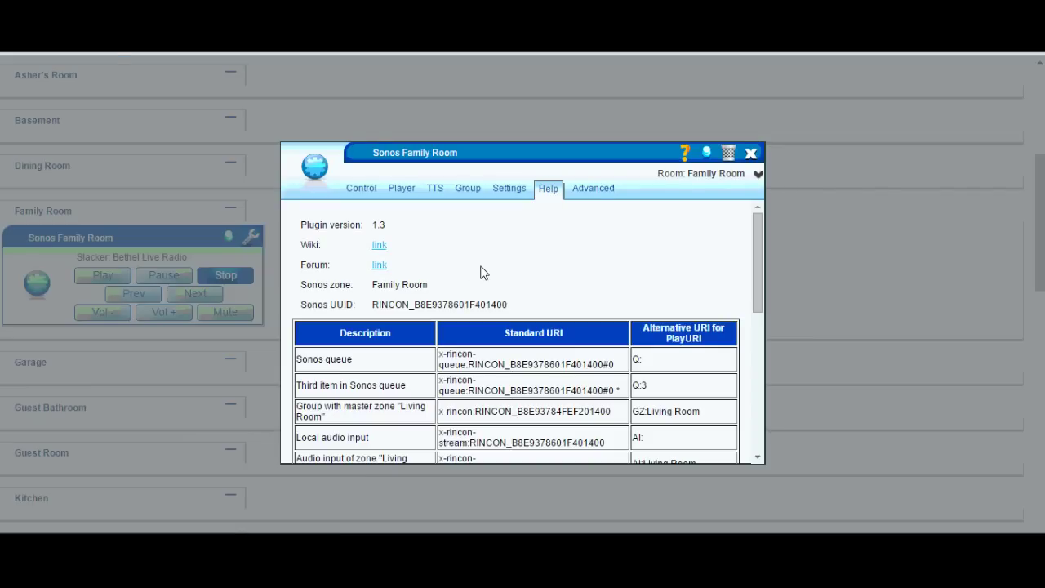
{"action": "scroll", "coordinate": [481, 273], "scroll_direction": "down", "scroll_amount": 4}
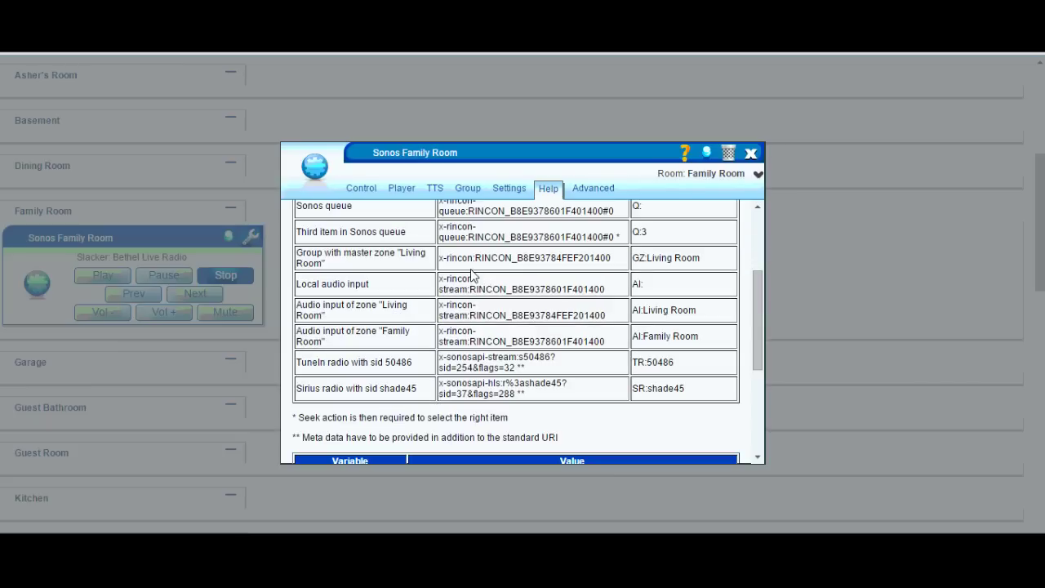
{"action": "scroll", "coordinate": [508, 336], "scroll_direction": "down", "scroll_amount": 5}
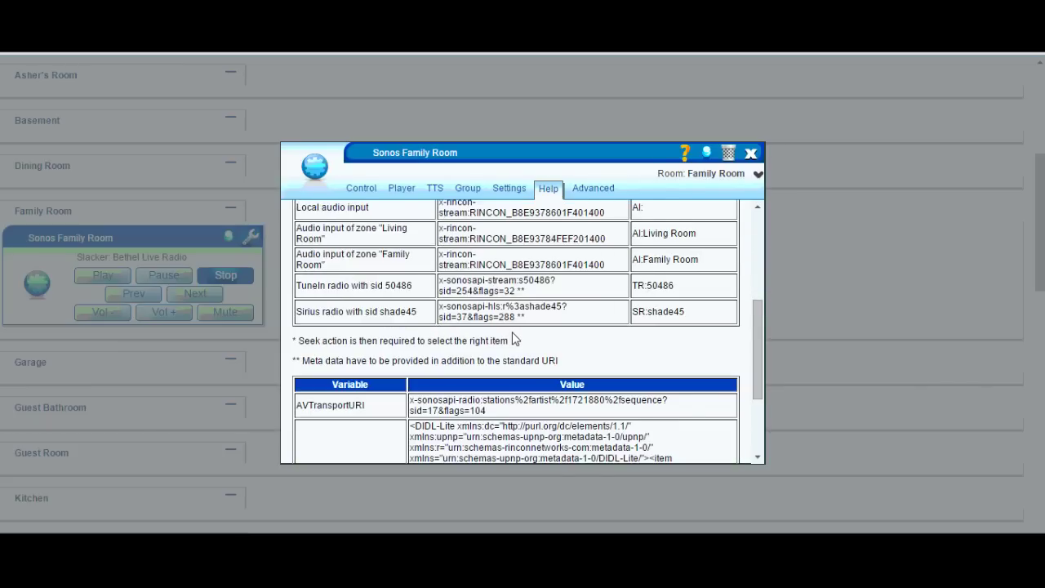
{"action": "scroll", "coordinate": [514, 339], "scroll_direction": "up", "scroll_amount": 10}
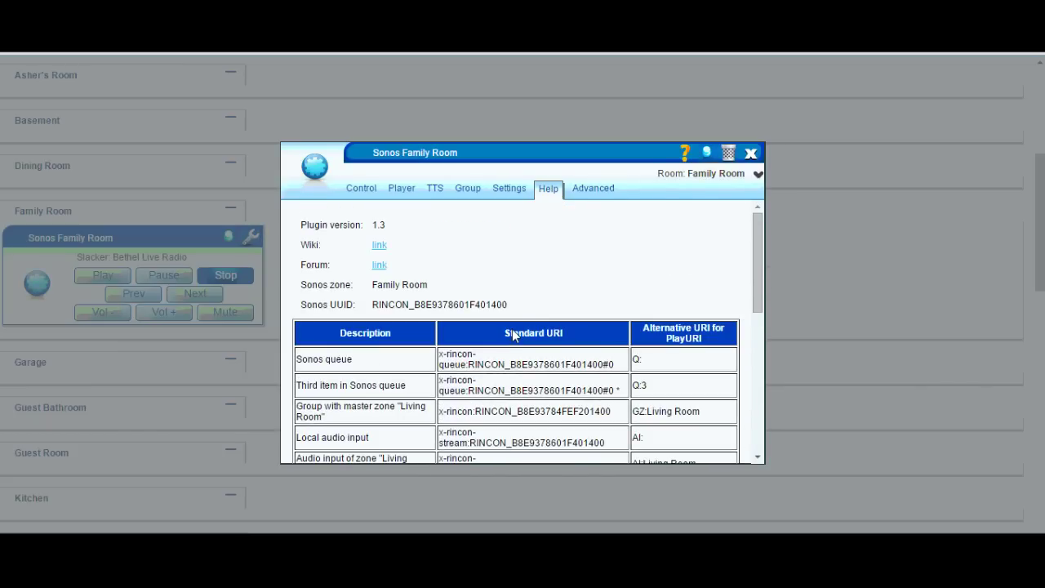
Examine the Sonos Family Room device's advanced variables, including the current radio, volume, favorites and group entries.
{"action": "left_click", "coordinate": [595, 194]}
{"action": "scroll", "coordinate": [602, 294], "scroll_direction": "down", "scroll_amount": 15}
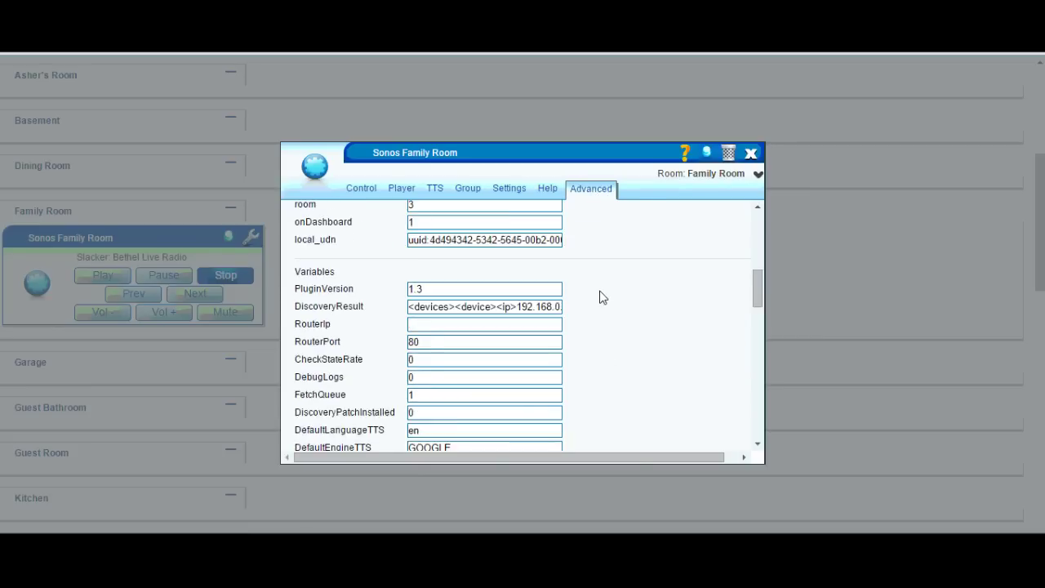
{"action": "scroll", "coordinate": [601, 297], "scroll_direction": "down", "scroll_amount": 10}
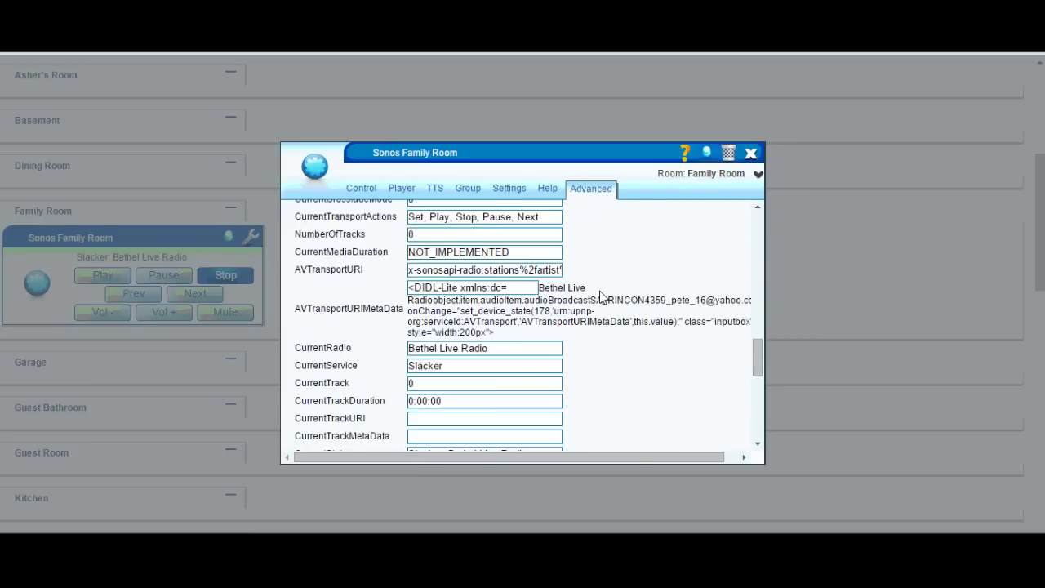
{"action": "scroll", "coordinate": [601, 297], "scroll_direction": "down", "scroll_amount": 5}
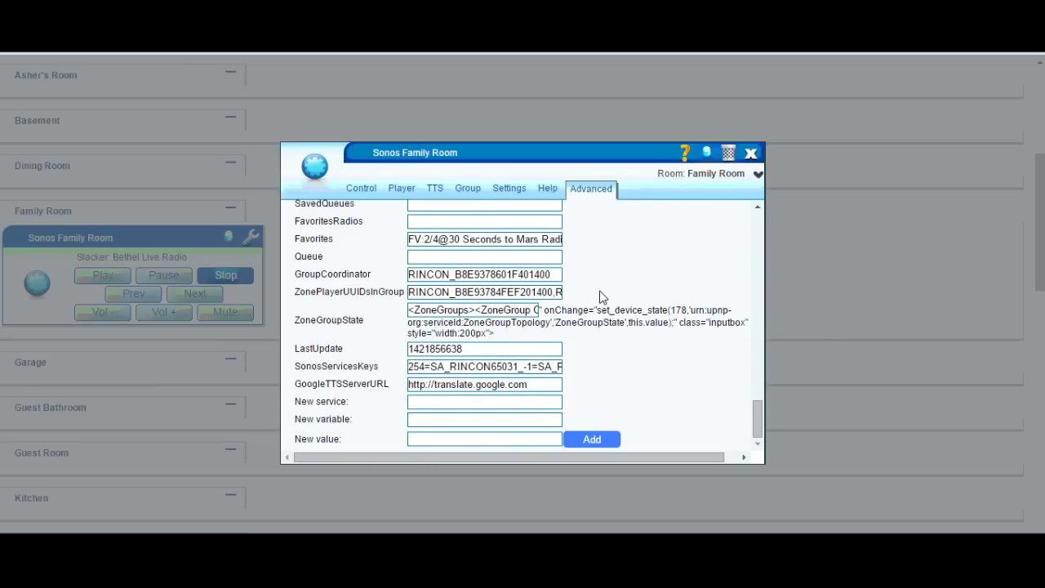
{"action": "scroll", "coordinate": [601, 296], "scroll_direction": "up", "scroll_amount": 5}
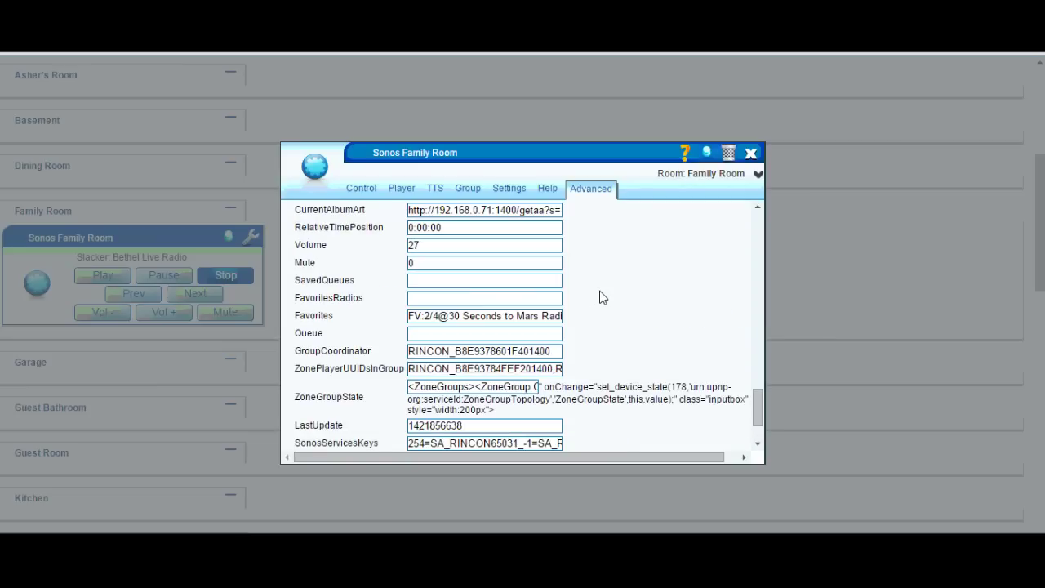
{"action": "scroll", "coordinate": [600, 297], "scroll_direction": "up", "scroll_amount": 2}
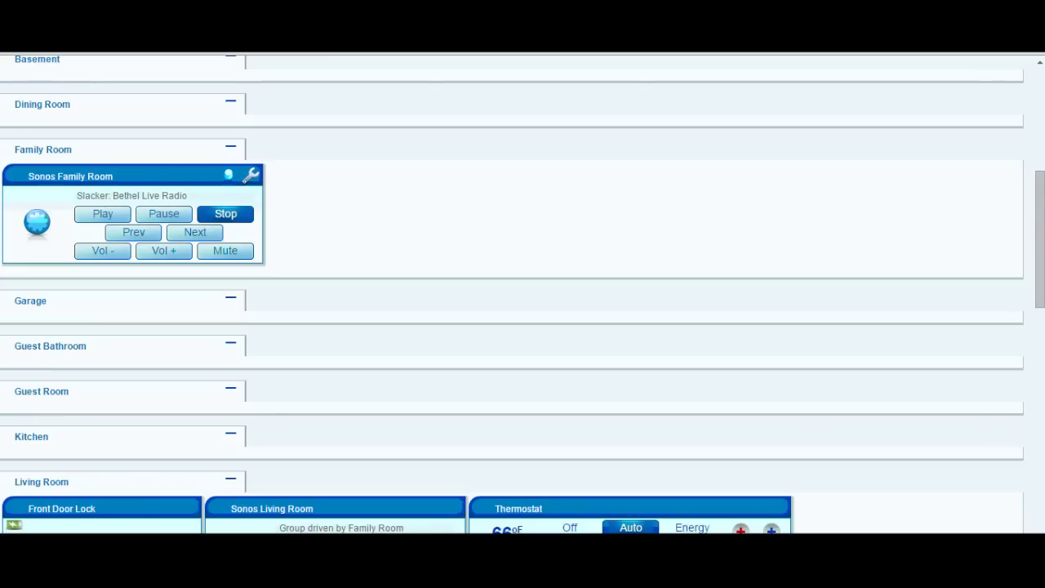
Open the PLEG Other device from the zApps room and show the Sonos entries at the end of its conditions list.
{"action": "scroll", "coordinate": [499, 233], "scroll_direction": "down", "scroll_amount": 5}
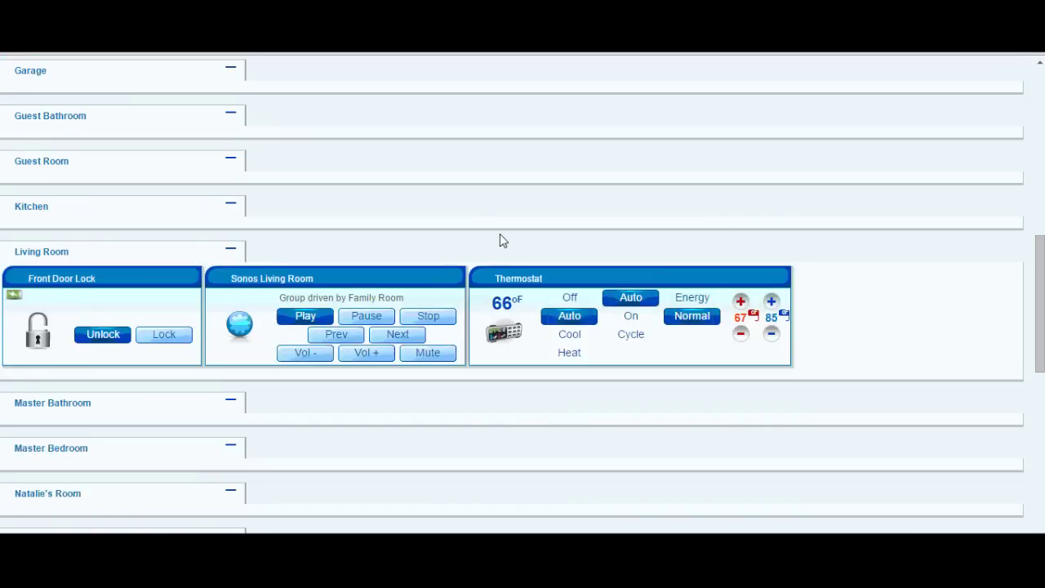
{"action": "scroll", "coordinate": [499, 240], "scroll_direction": "down", "scroll_amount": 2}
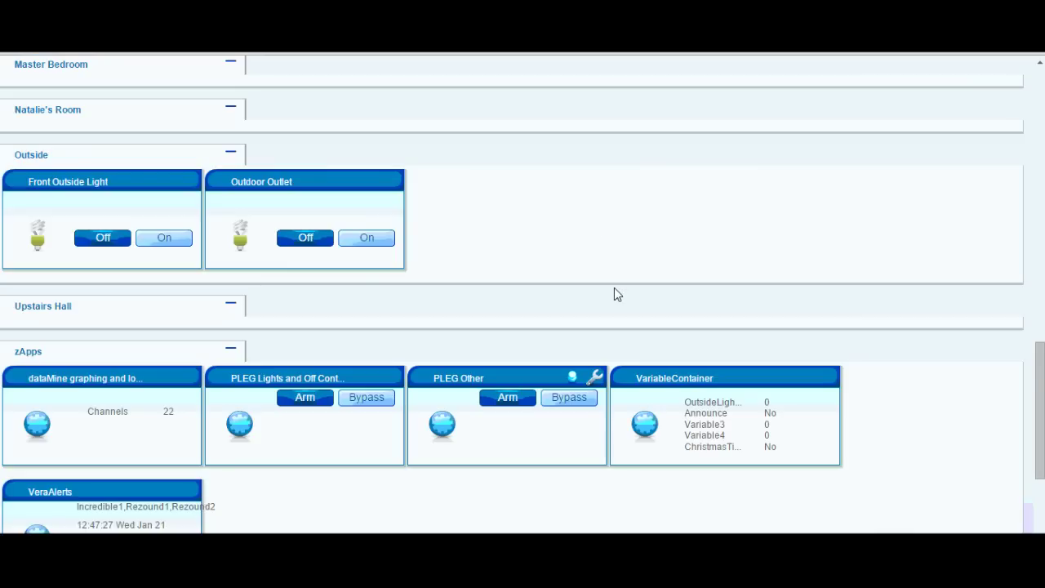
{"action": "left_click", "coordinate": [594, 376]}
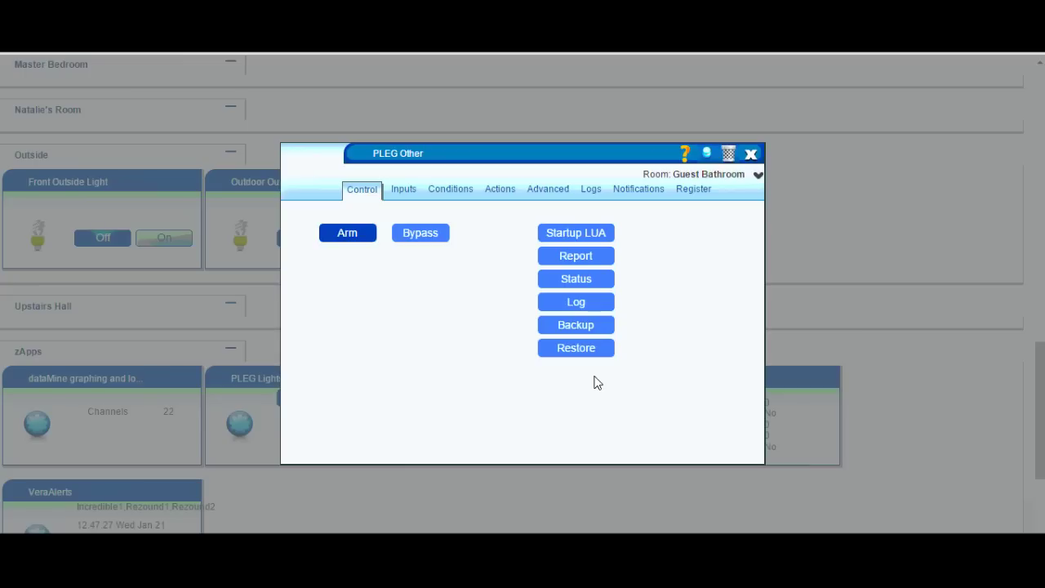
{"action": "left_click", "coordinate": [453, 191]}
{"action": "left_click_drag", "start_coordinate": [757, 222], "coordinate": [759, 458]}
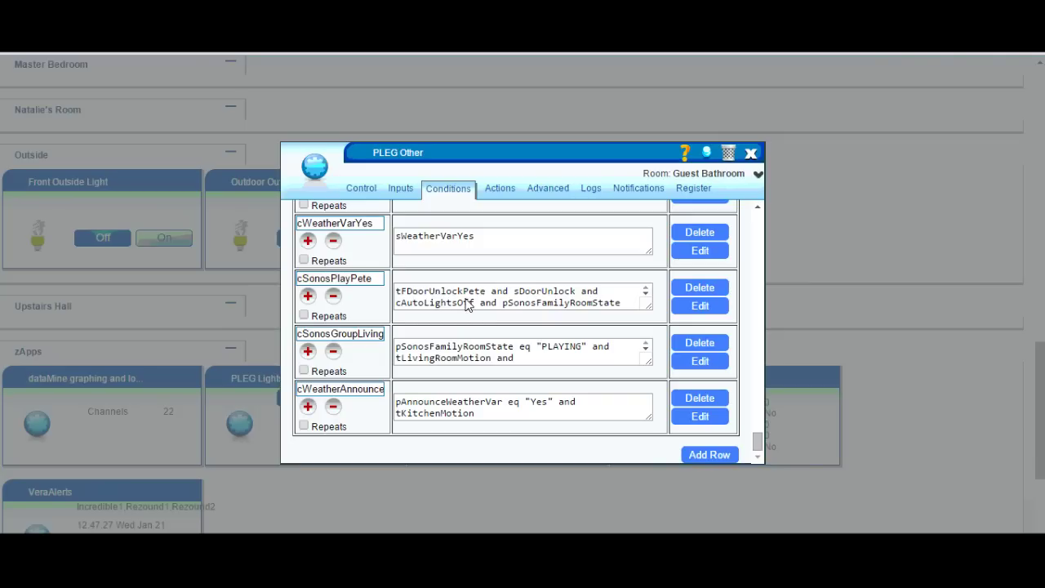
Examine the door unlock, sDoorUnlock and cAutoLightsOff terms of the Sonos play condition, and enlarge its box to show the full expression.
{"action": "left_click", "coordinate": [399, 297]}
{"action": "left_click_drag", "start_coordinate": [398, 296], "coordinate": [487, 298]}
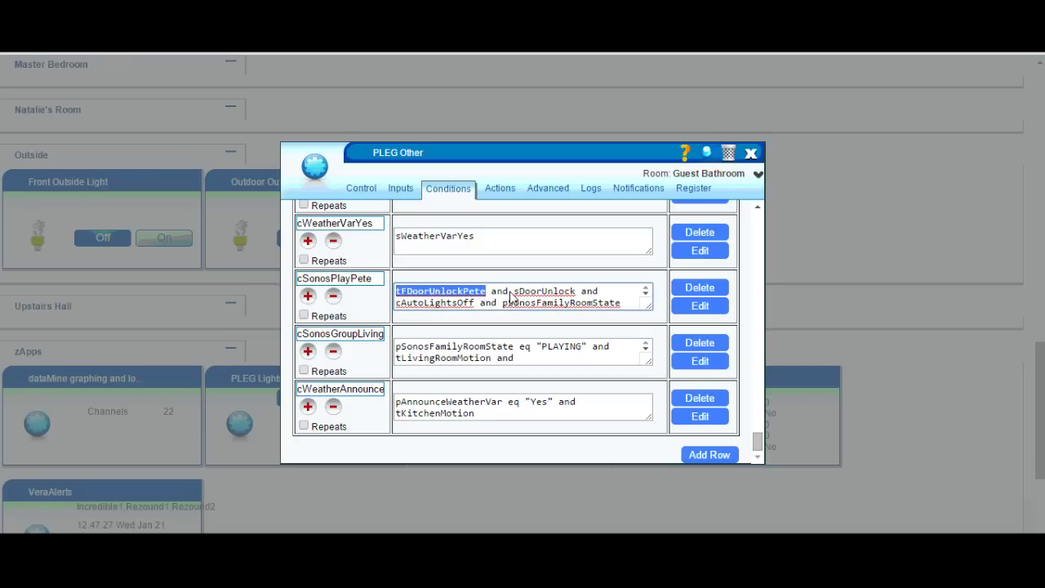
{"action": "left_click_drag", "start_coordinate": [512, 297], "coordinate": [574, 298]}
{"action": "left_click_drag", "start_coordinate": [488, 296], "coordinate": [396, 301]}
{"action": "left_click", "coordinate": [477, 308]}
{"action": "left_click_drag", "start_coordinate": [474, 302], "coordinate": [391, 306]}
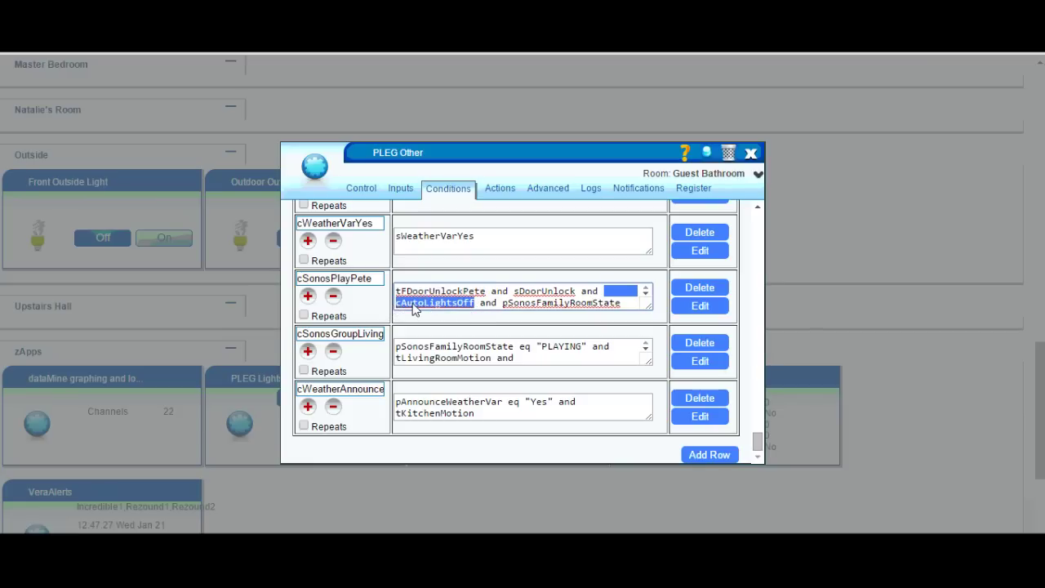
{"action": "left_click", "coordinate": [414, 307]}
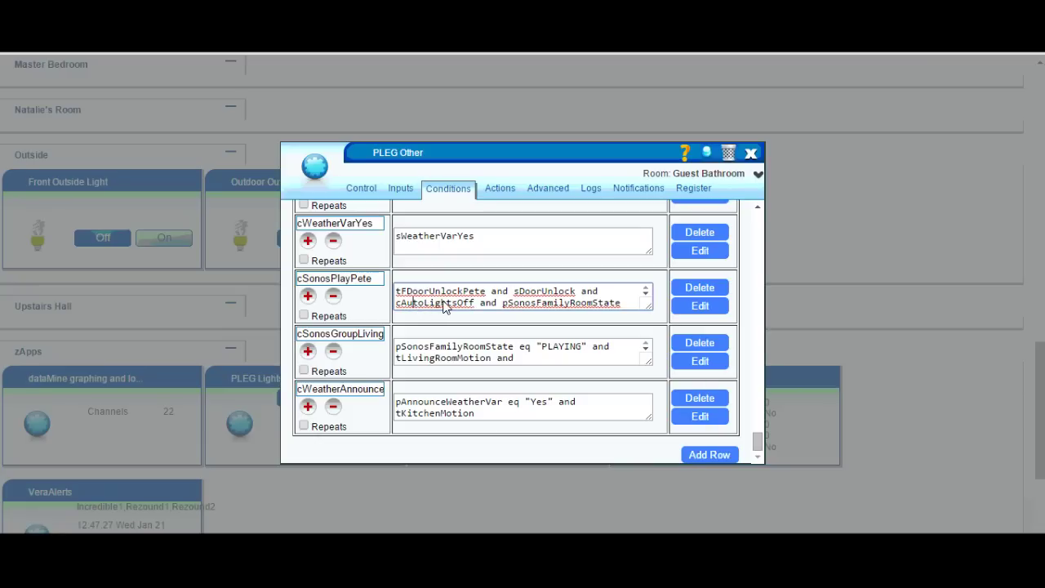
{"action": "left_click_drag", "start_coordinate": [647, 311], "coordinate": [648, 324]}
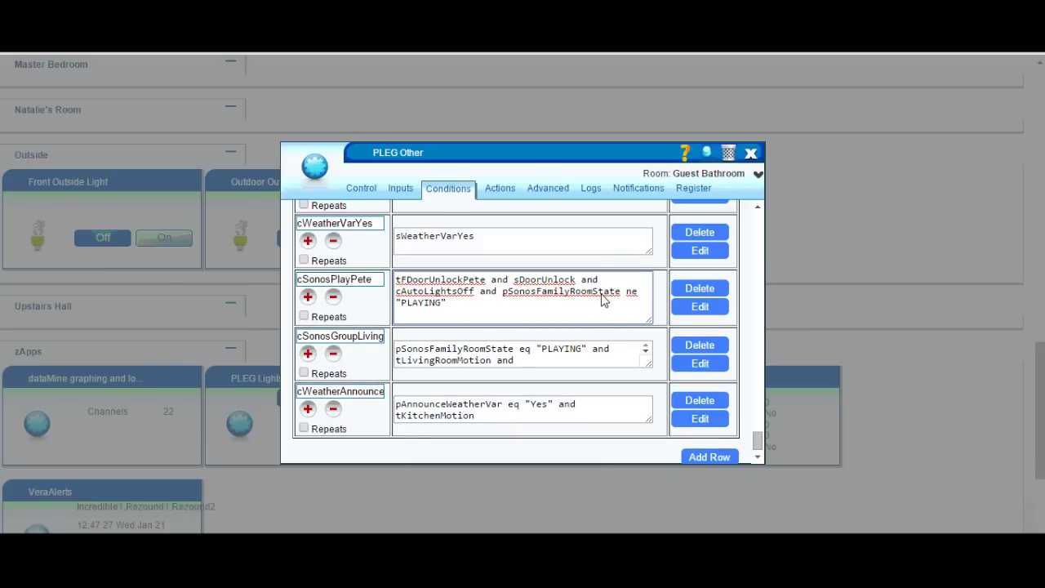
Examine the pSonosFamilyRoomState term of the Sonos play condition, copy the condition's name and find its matching entry in the actions list.
{"action": "left_click_drag", "start_coordinate": [501, 296], "coordinate": [618, 299]}
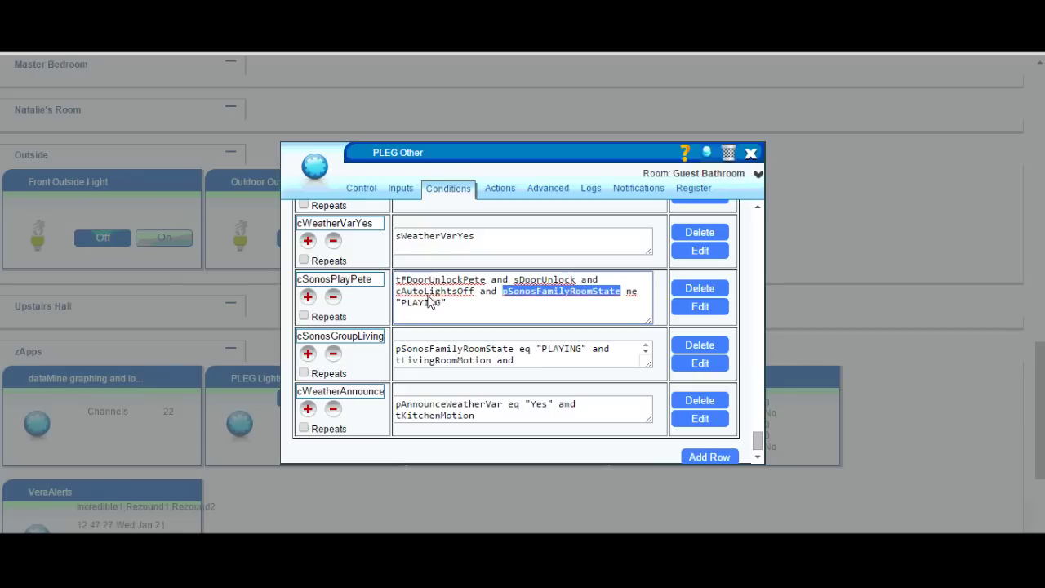
{"action": "left_click", "coordinate": [361, 283]}
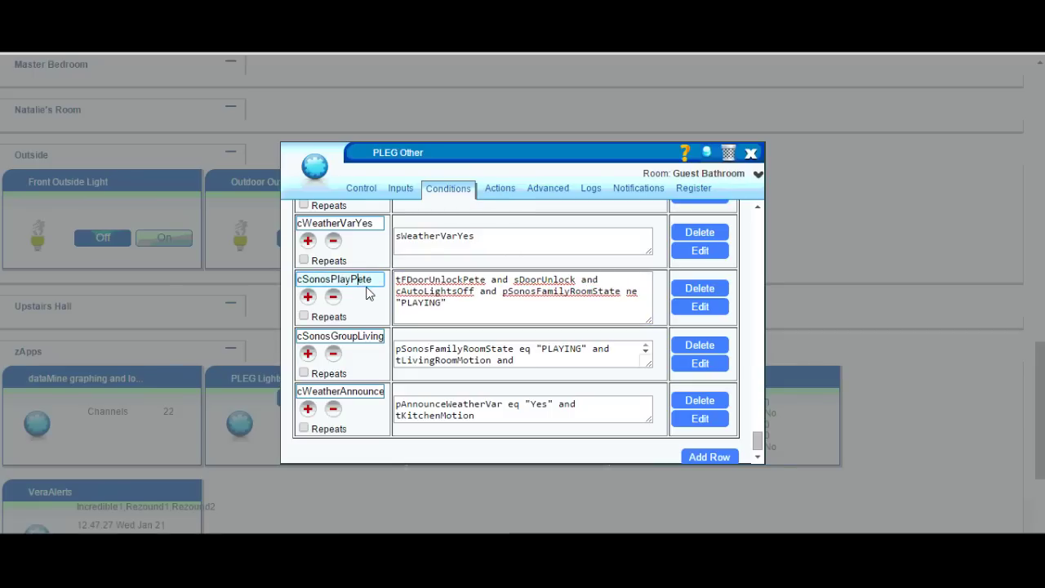
{"action": "double_click", "coordinate": [367, 286]}
{"action": "key", "text": "ctrl+c"}
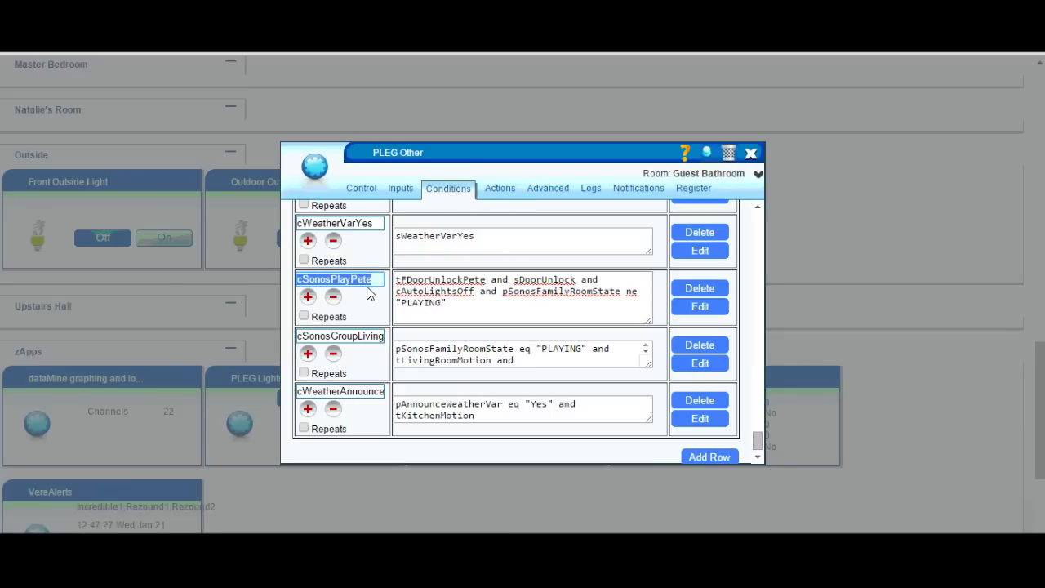
{"action": "left_click", "coordinate": [497, 191]}
{"action": "key", "text": "ctrl+f"}
{"action": "key", "text": "ctrl+v"}
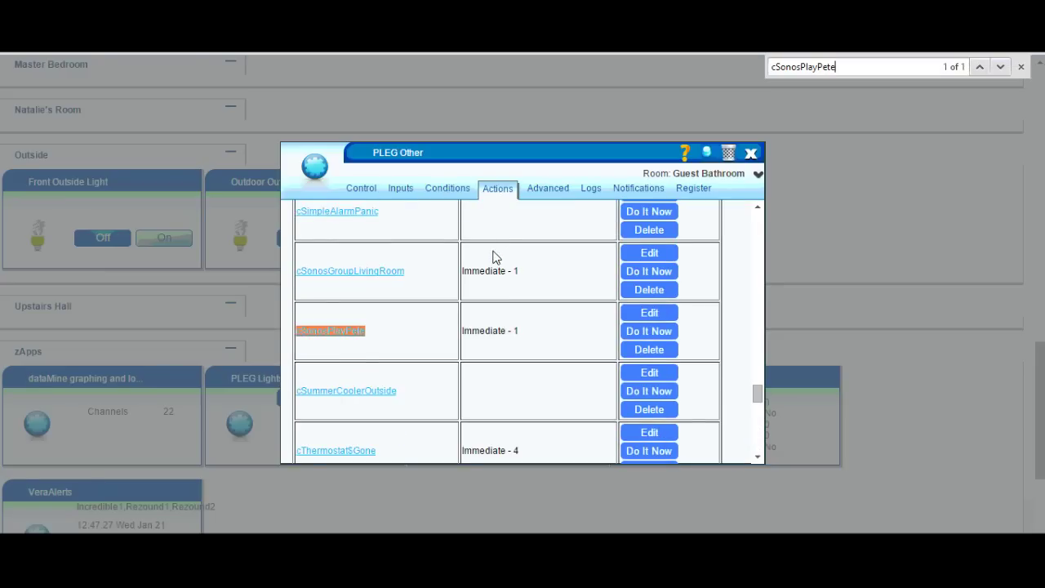
Open the Sonos play condition's action for editing and show its advanced device commands.
{"action": "left_click", "coordinate": [643, 313]}
{"action": "scroll", "coordinate": [651, 319], "scroll_direction": "up", "scroll_amount": 5}
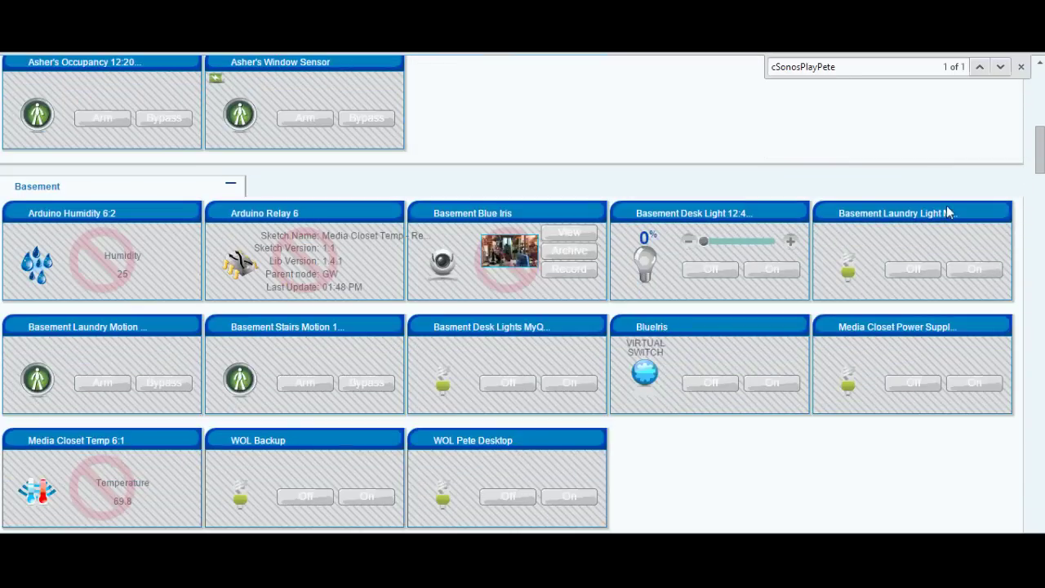
{"action": "left_click_drag", "start_coordinate": [1040, 159], "coordinate": [1039, 109]}
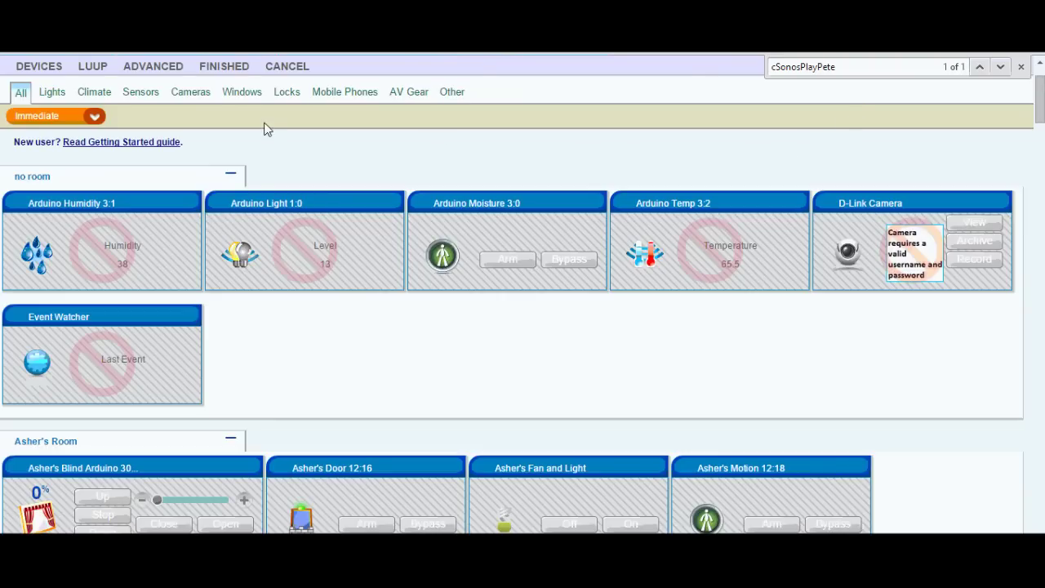
{"action": "left_click", "coordinate": [150, 70]}
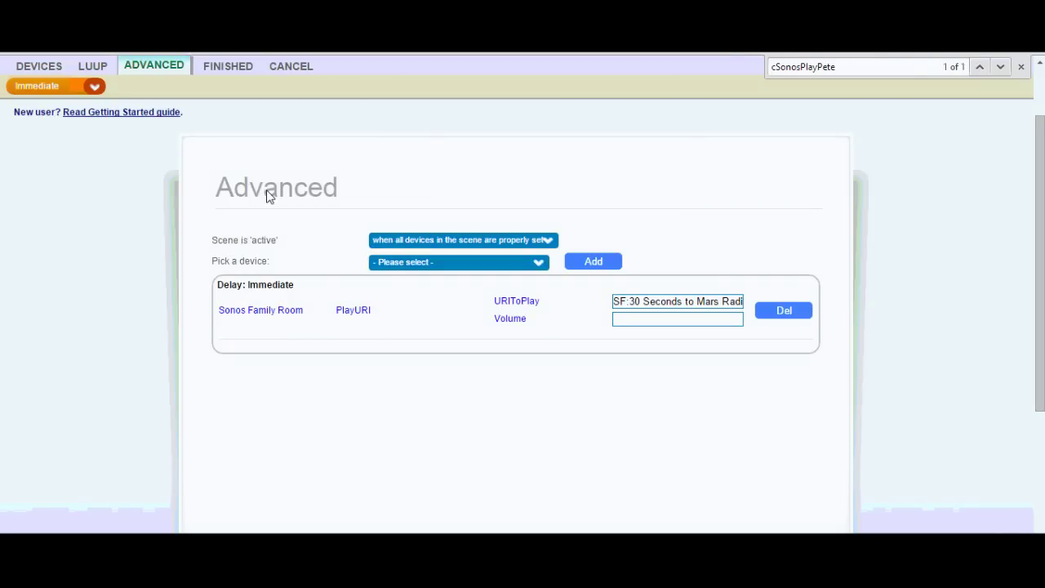
Add a second Sonos Family Room entry to the immediate actions and browse its available commands without choosing one.
{"action": "left_click", "coordinate": [539, 262]}
{"action": "left_click_drag", "start_coordinate": [543, 282], "coordinate": [525, 319]}
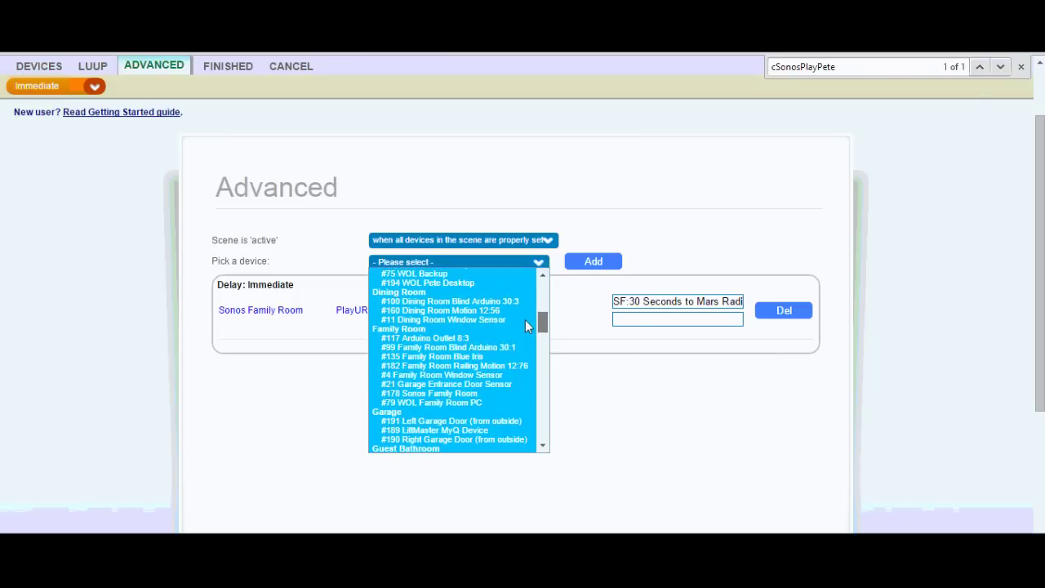
{"action": "left_click", "coordinate": [478, 394]}
{"action": "left_click", "coordinate": [591, 262]}
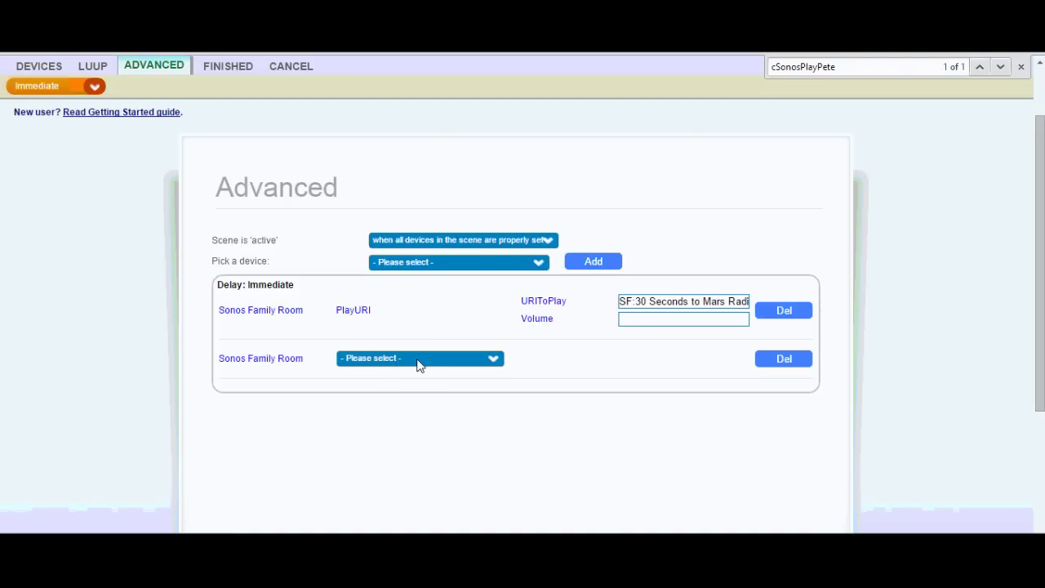
{"action": "left_click", "coordinate": [431, 365]}
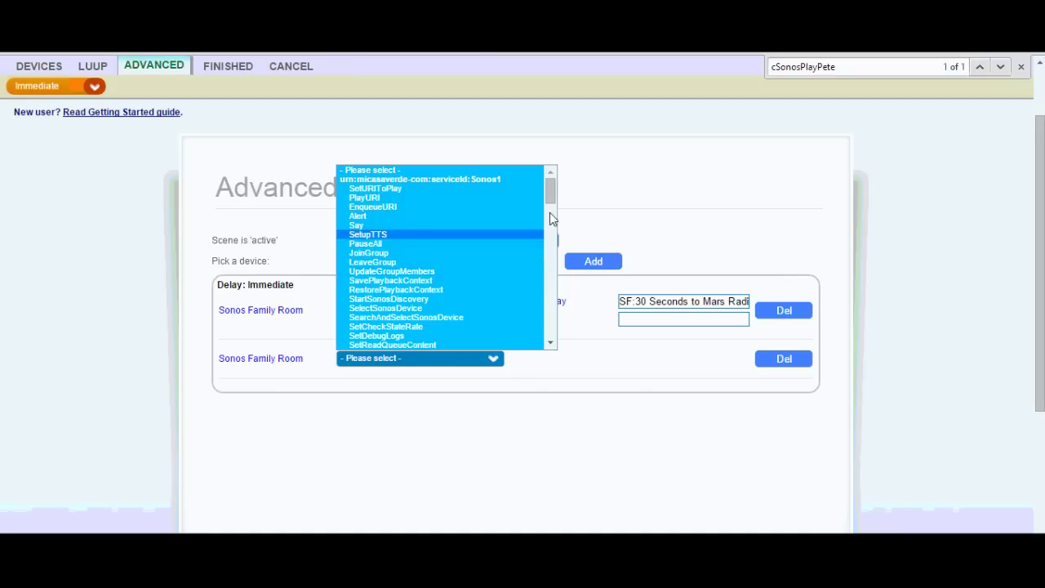
{"action": "left_click_drag", "start_coordinate": [549, 193], "coordinate": [547, 223]}
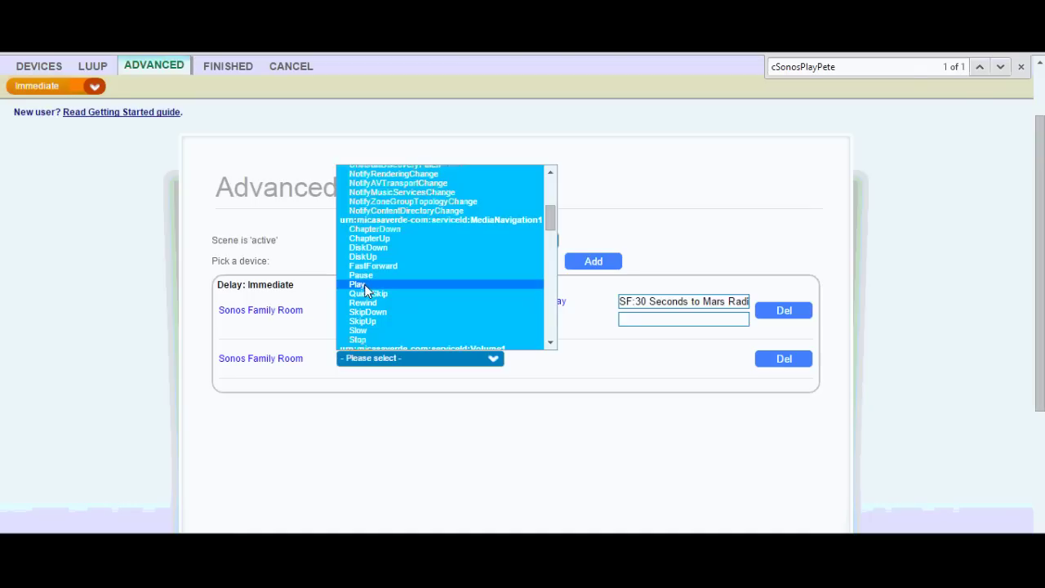
{"action": "left_click", "coordinate": [541, 379]}
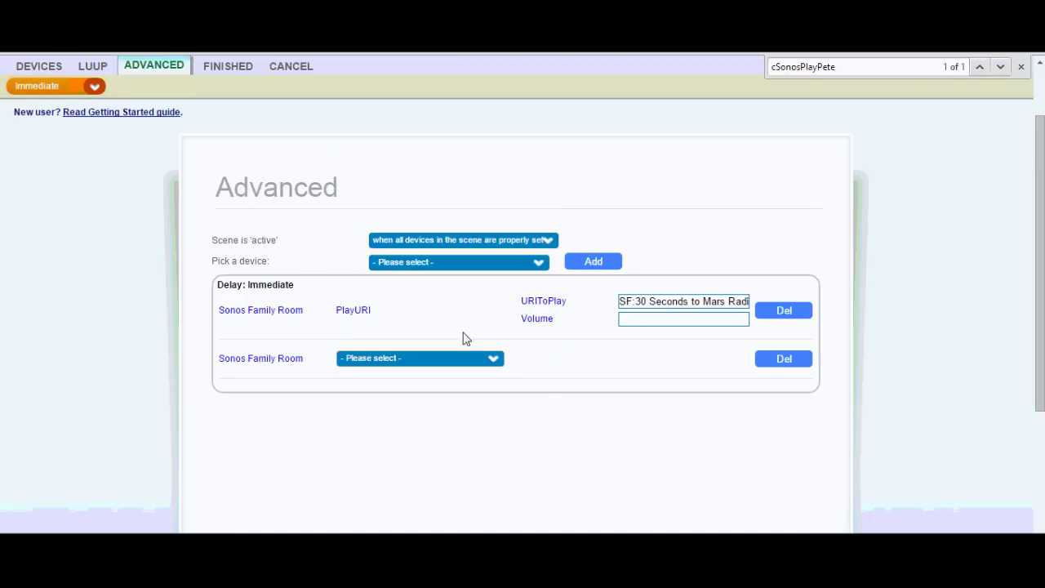
Examine the full URIToPlay value of the Sonos Family Room PlayURI command and close the page search.
{"action": "triple_click", "coordinate": [624, 304]}
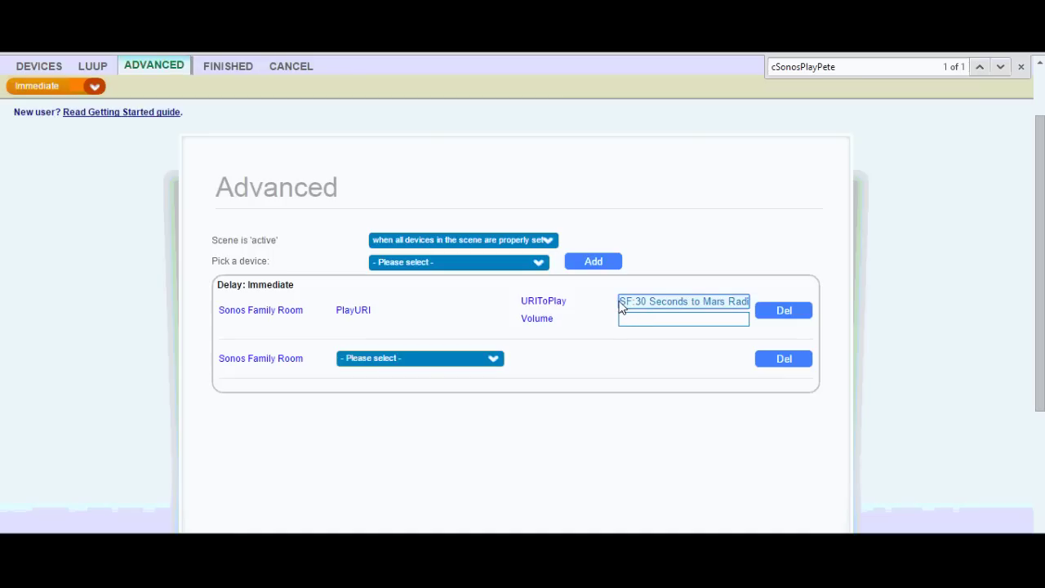
{"action": "left_click_drag", "start_coordinate": [625, 306], "coordinate": [757, 308]}
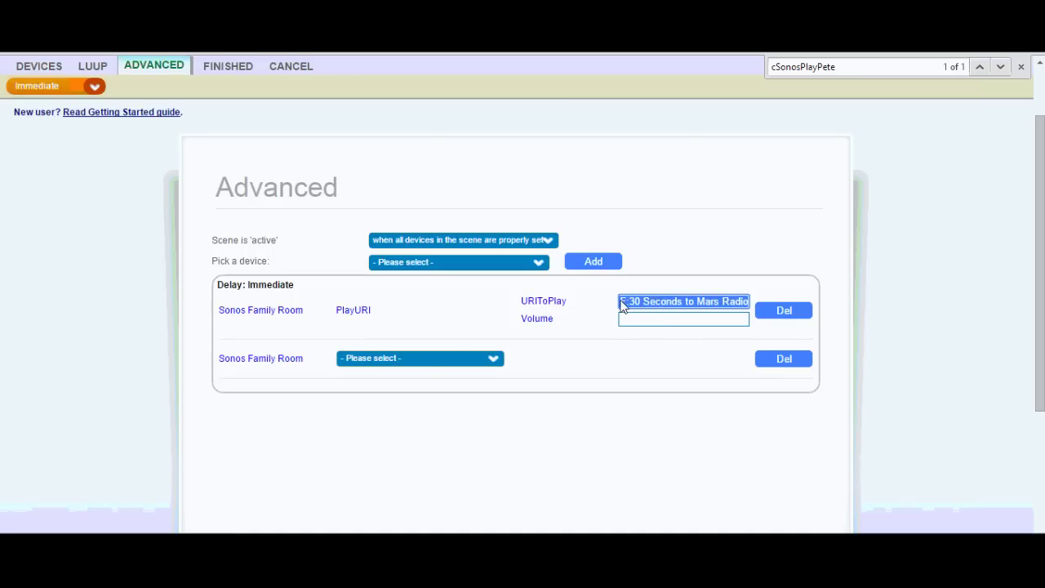
{"action": "left_click", "coordinate": [585, 317]}
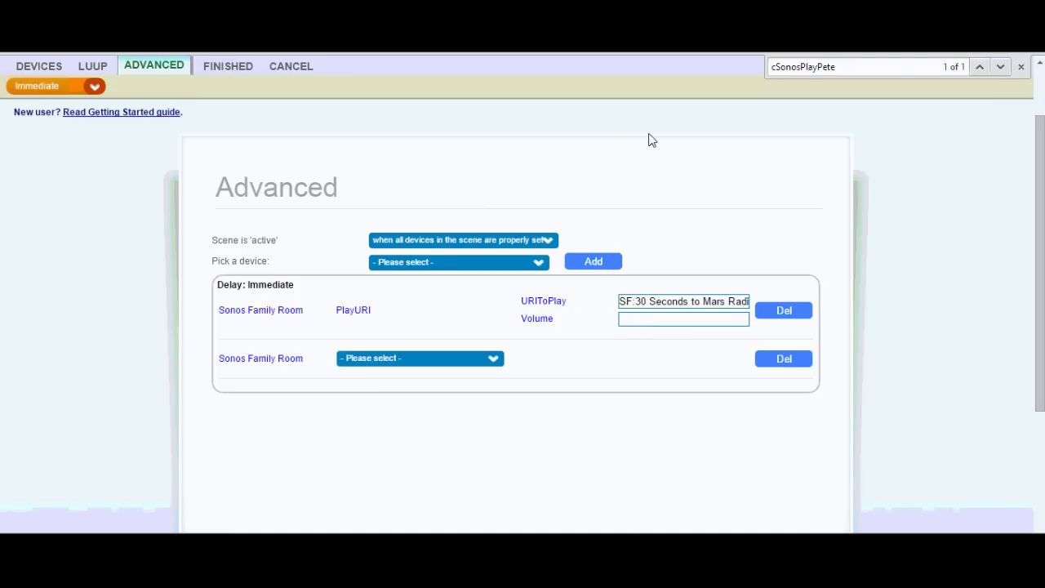
{"action": "left_click", "coordinate": [1020, 66]}
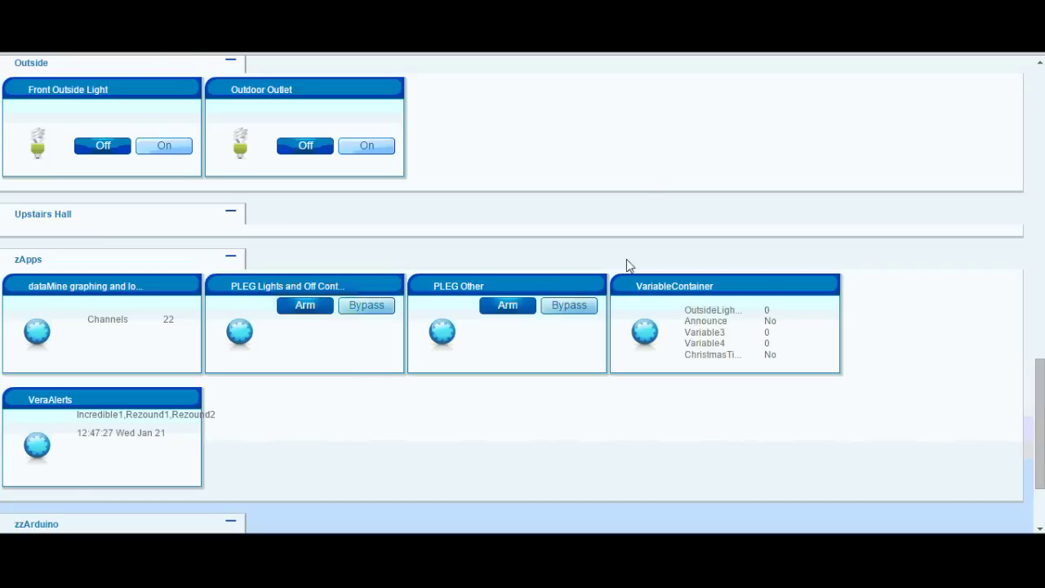
Reopen PLEG Other's conditions at the Sonos entries and enlarge the cSonosGroupLivingRoom box to show its full expression.
{"action": "left_click", "coordinate": [596, 283]}
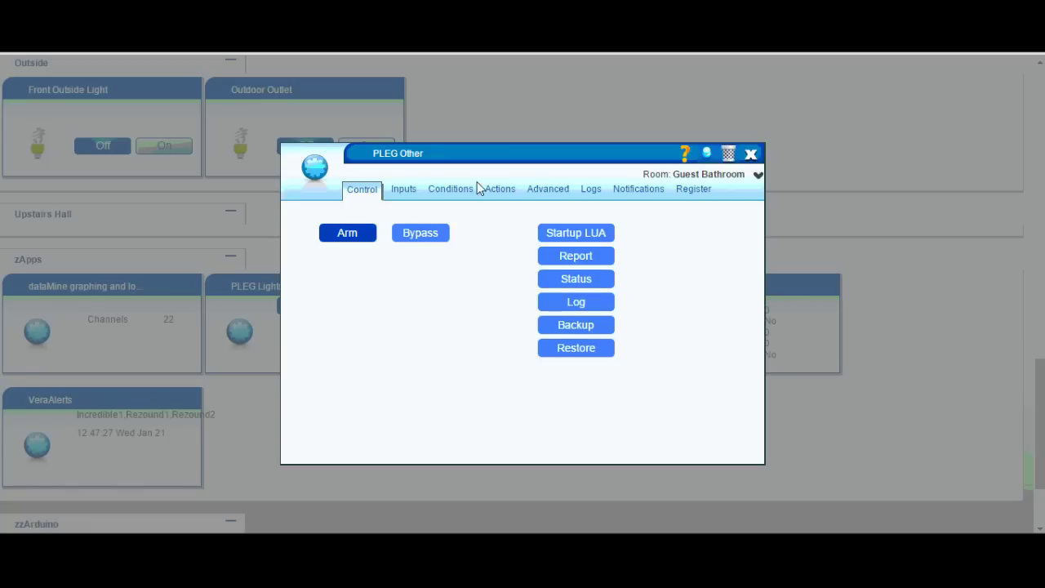
{"action": "left_click", "coordinate": [457, 190]}
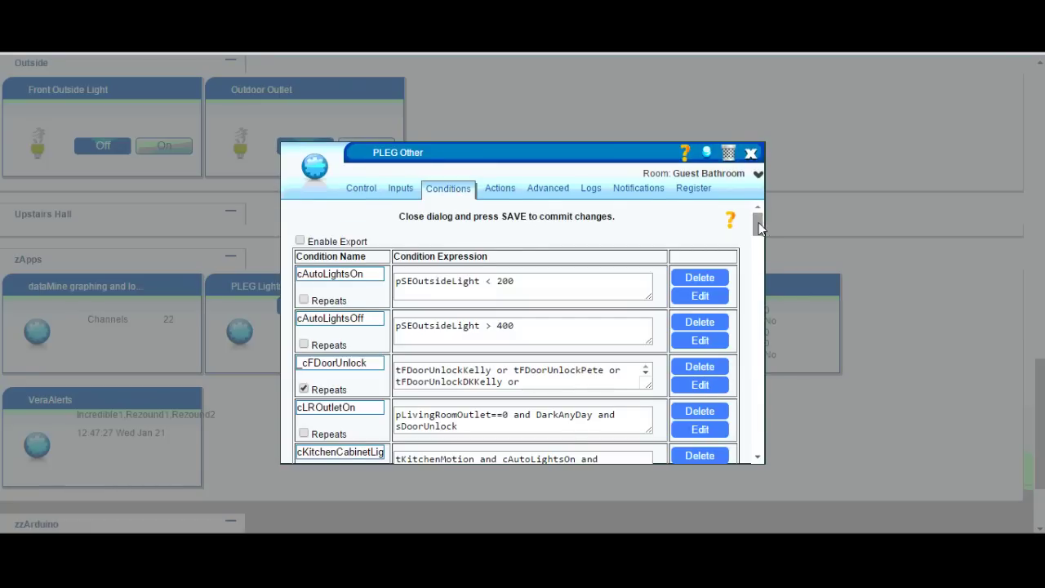
{"action": "left_click_drag", "start_coordinate": [759, 228], "coordinate": [759, 445]}
{"action": "scroll", "coordinate": [635, 432], "scroll_direction": "up", "scroll_amount": 3}
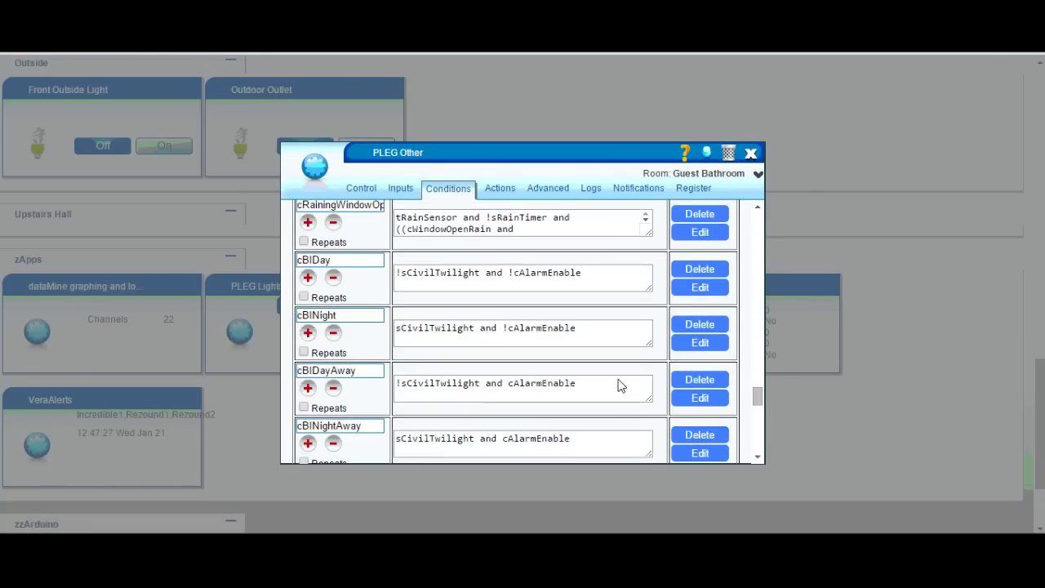
{"action": "scroll", "coordinate": [618, 385], "scroll_direction": "down", "scroll_amount": 5}
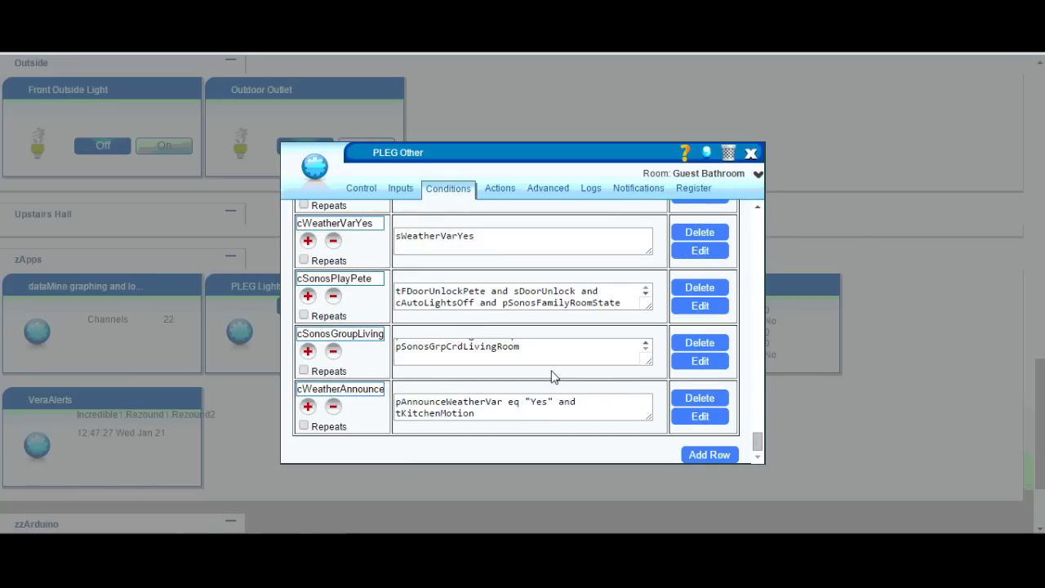
{"action": "left_click_drag", "start_coordinate": [647, 361], "coordinate": [645, 411]}
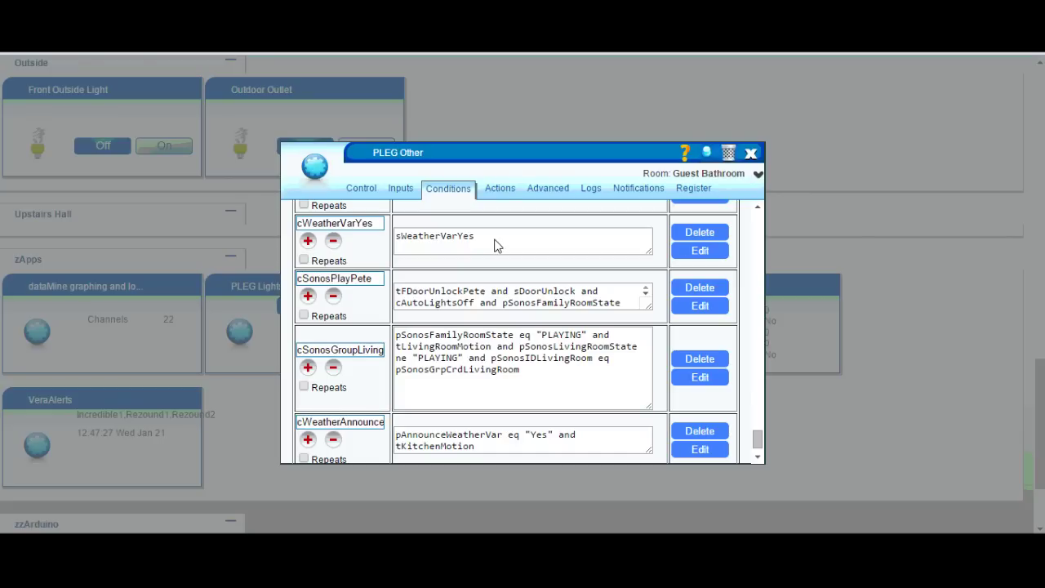
Find the cSonosGroupLivingRoom action, open it for editing and show its advanced device commands.
{"action": "left_click", "coordinate": [502, 189]}
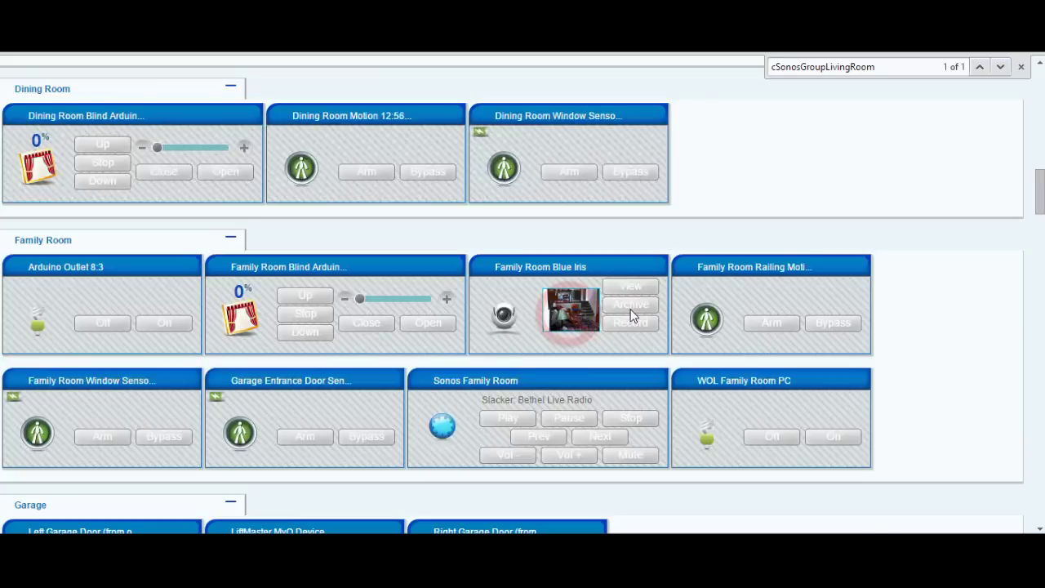
{"action": "scroll", "coordinate": [751, 297], "scroll_direction": "up", "scroll_amount": 4}
{"action": "left_click_drag", "start_coordinate": [1037, 178], "coordinate": [1028, 116]}
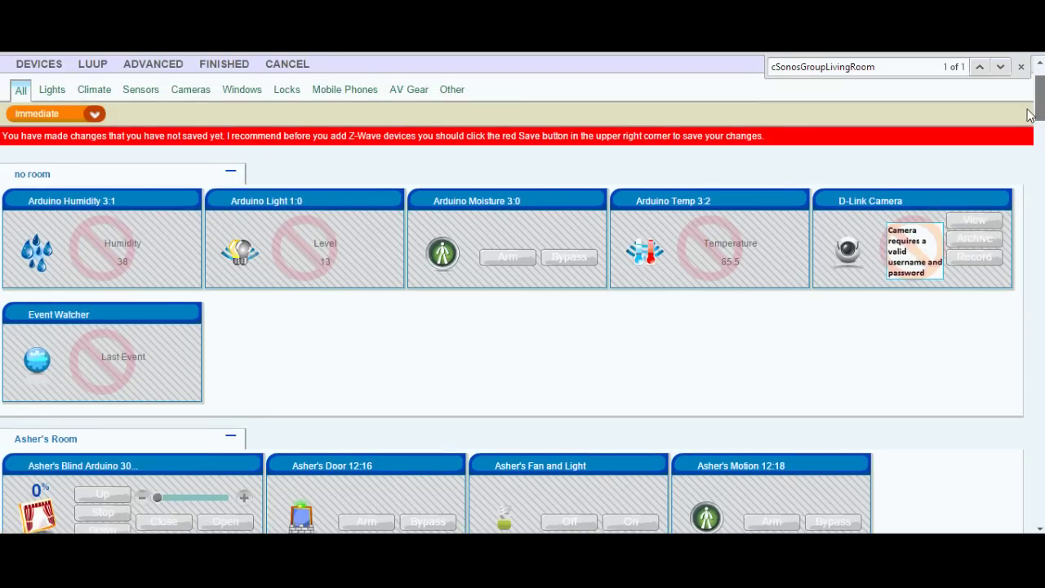
{"action": "left_click", "coordinate": [154, 65]}
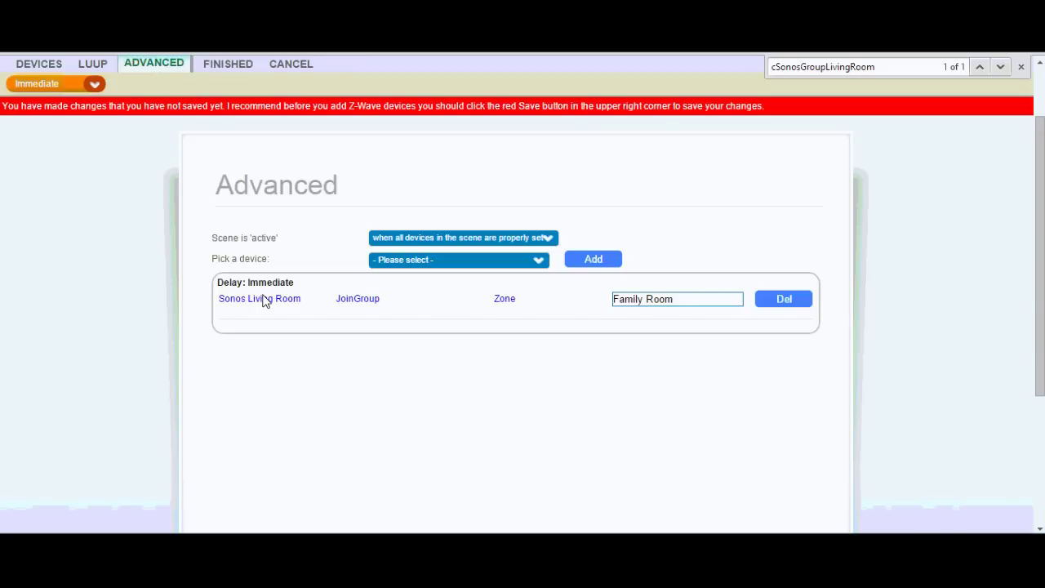
Add a second Sonos Living Room entry to the immediate actions and browse its command list around JoinGroup without choosing one.
{"action": "left_click", "coordinate": [500, 260]}
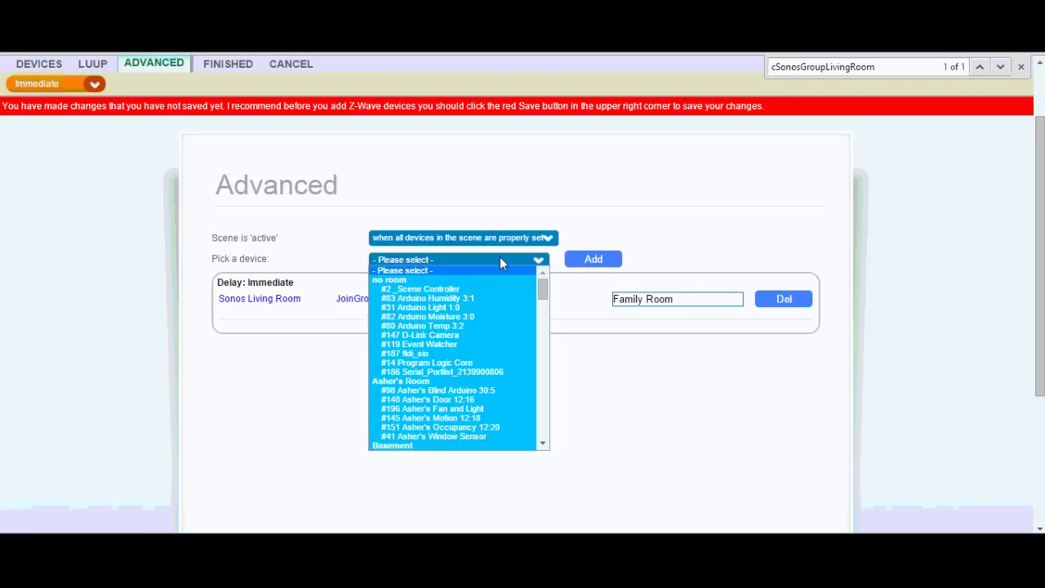
{"action": "left_click_drag", "start_coordinate": [542, 291], "coordinate": [542, 369]}
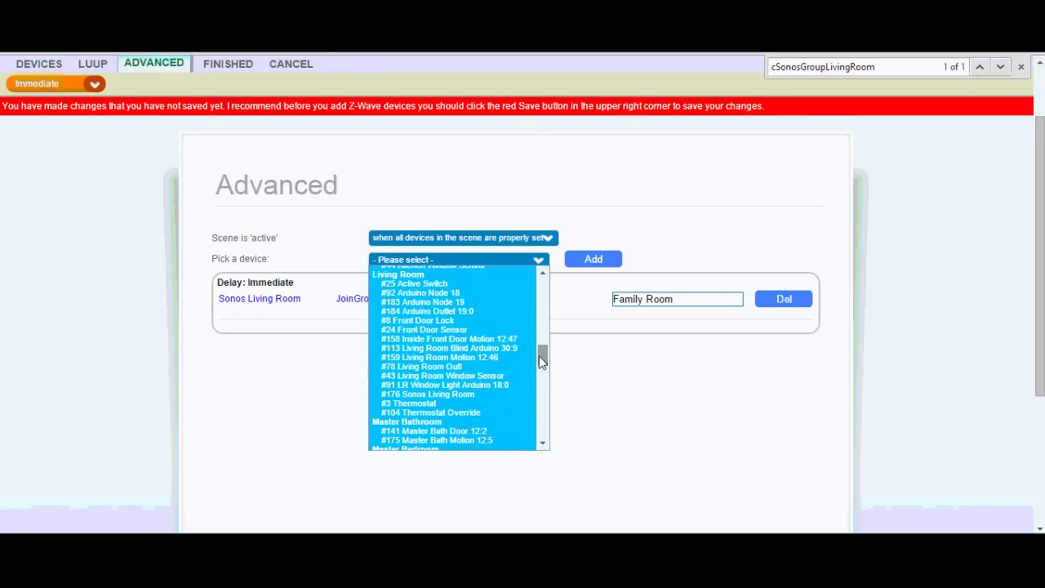
{"action": "left_click", "coordinate": [463, 391]}
{"action": "left_click", "coordinate": [594, 261]}
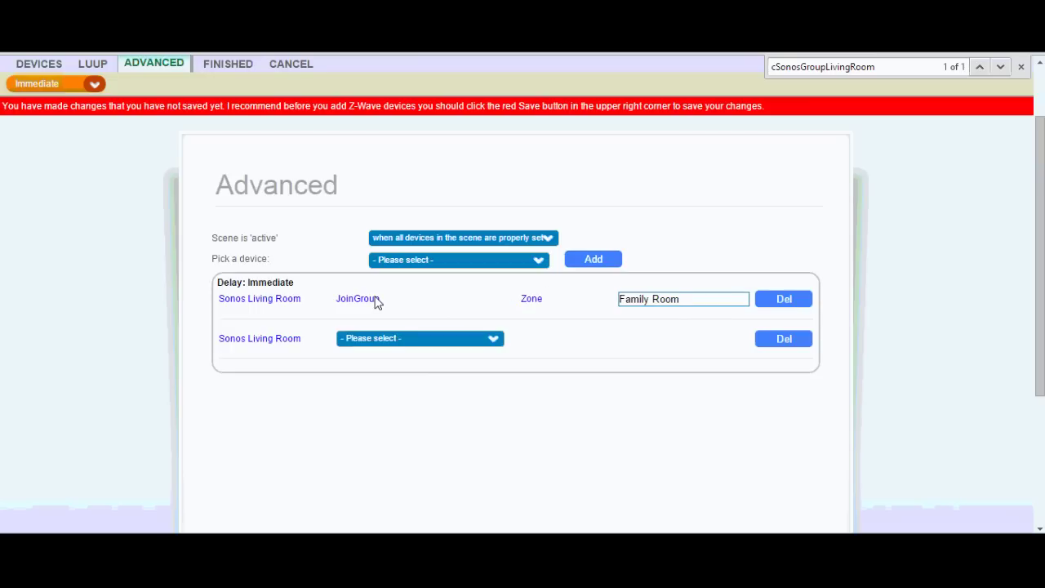
{"action": "left_click", "coordinate": [495, 339]}
{"action": "left_click_drag", "start_coordinate": [548, 371], "coordinate": [549, 376]}
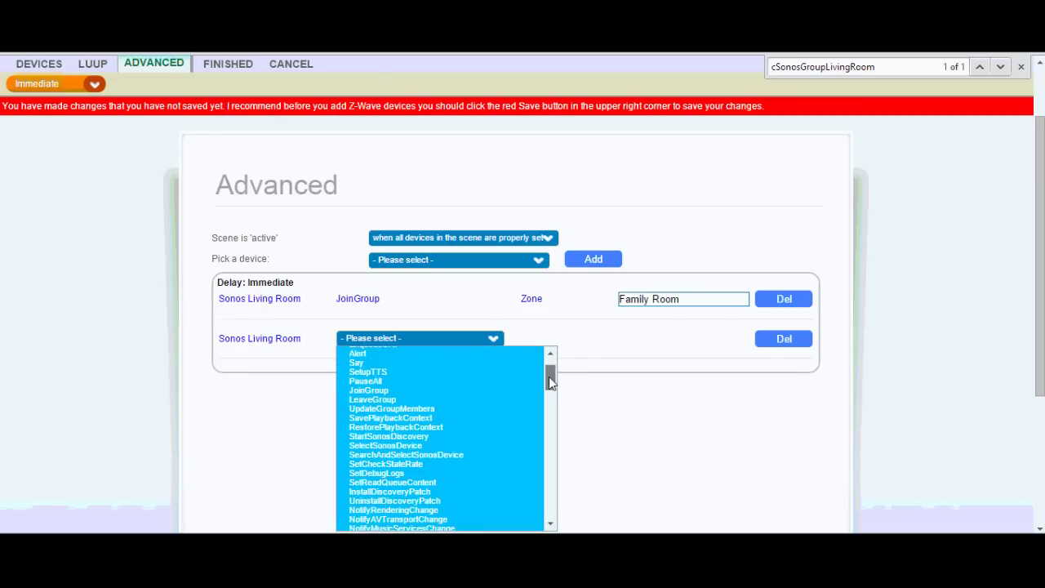
{"action": "left_click", "coordinate": [638, 345]}
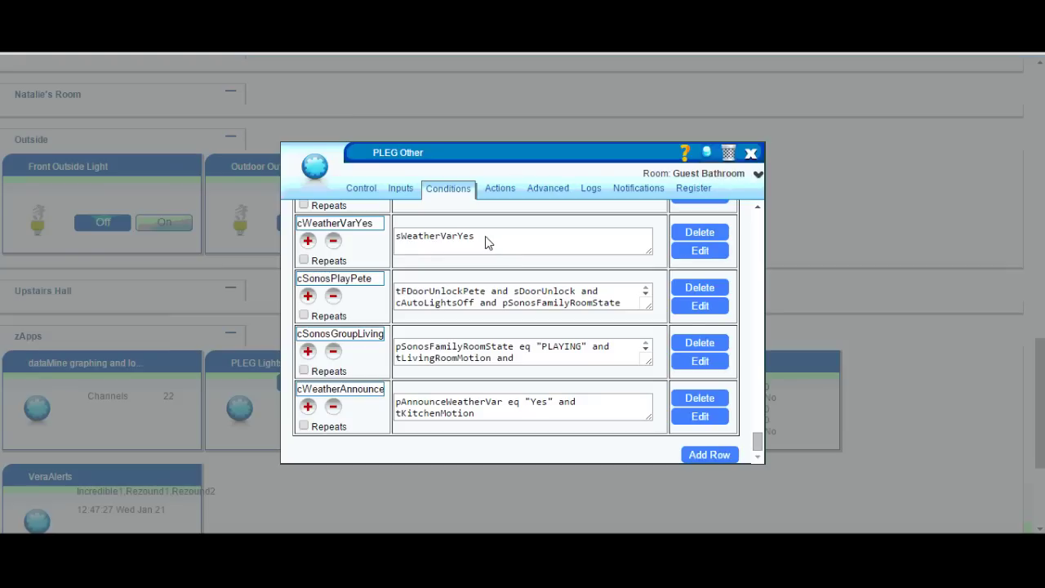
Examine the sWeatherVarYes schedule behind the cWeatherVarYes condition, including its days, start time and stop interval, and return to the conditions list.
{"action": "left_click_drag", "start_coordinate": [482, 241], "coordinate": [397, 239]}
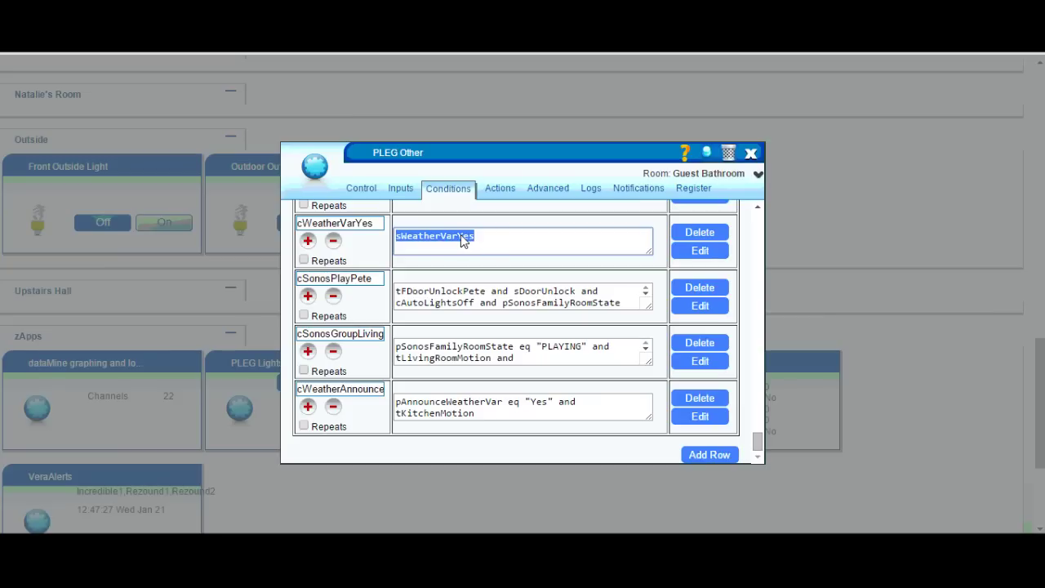
{"action": "left_click", "coordinate": [401, 189]}
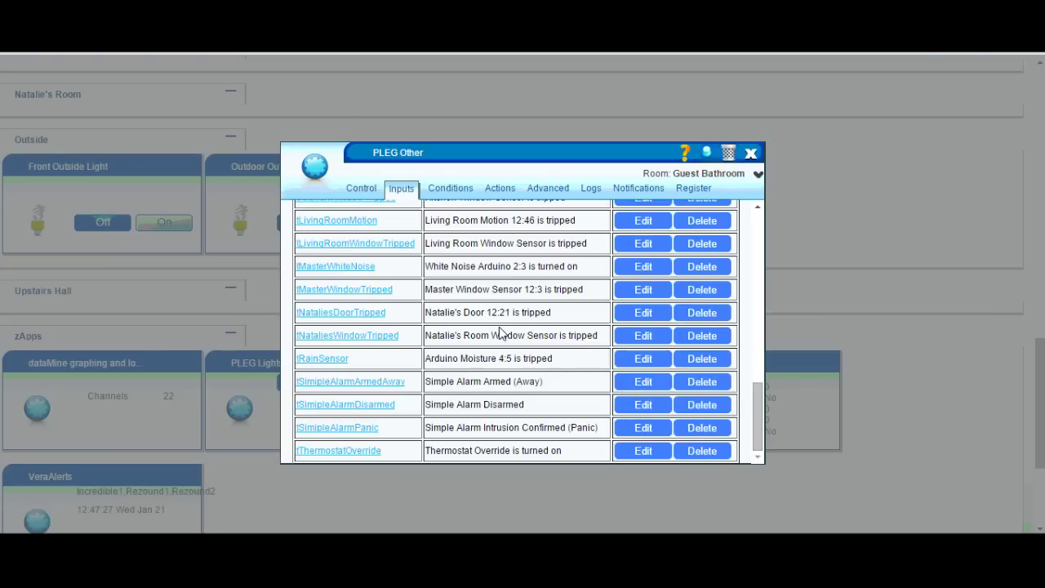
{"action": "scroll", "coordinate": [514, 369], "scroll_direction": "up", "scroll_amount": 10}
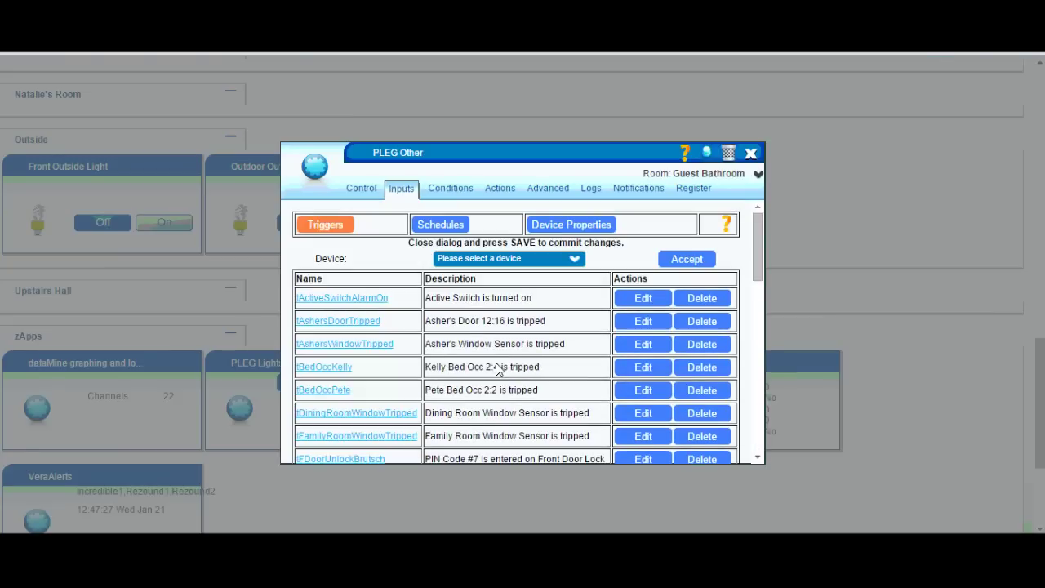
{"action": "left_click", "coordinate": [441, 224]}
{"action": "scroll", "coordinate": [518, 411], "scroll_direction": "down", "scroll_amount": 10}
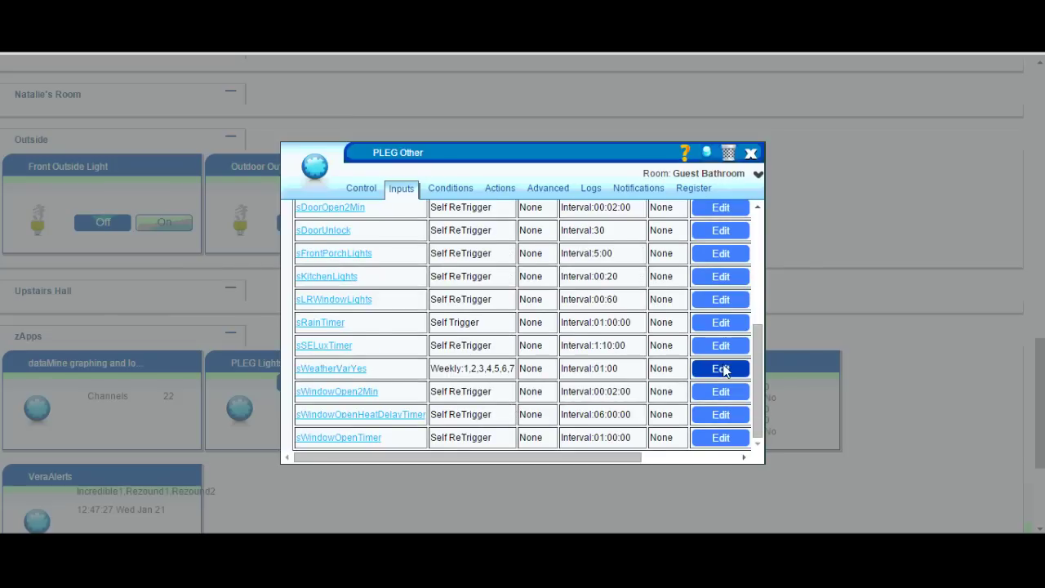
{"action": "scroll", "coordinate": [574, 367], "scroll_direction": "up", "scroll_amount": 3}
{"action": "scroll", "coordinate": [574, 367], "scroll_direction": "up", "scroll_amount": 3}
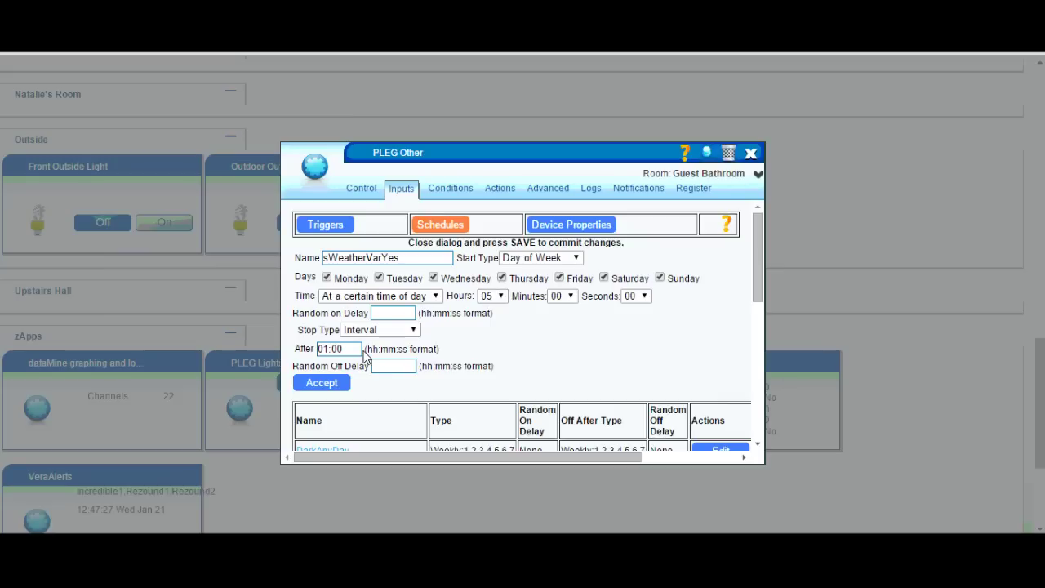
{"action": "left_click", "coordinate": [450, 189]}
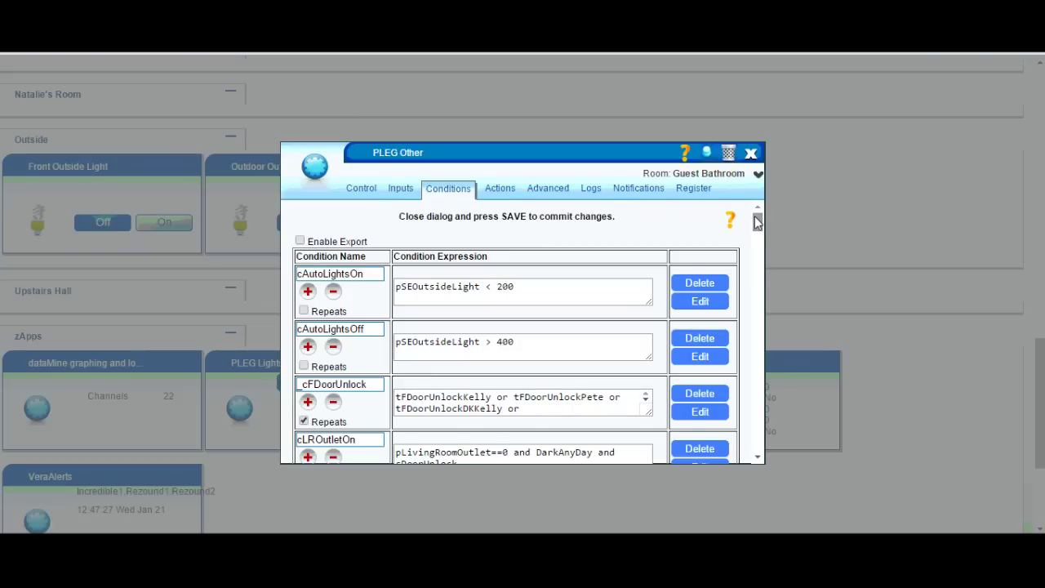
Copy the cWeatherVarYes condition name and find the matching entry in PLEG Other's actions.
{"action": "left_click_drag", "start_coordinate": [757, 225], "coordinate": [758, 441]}
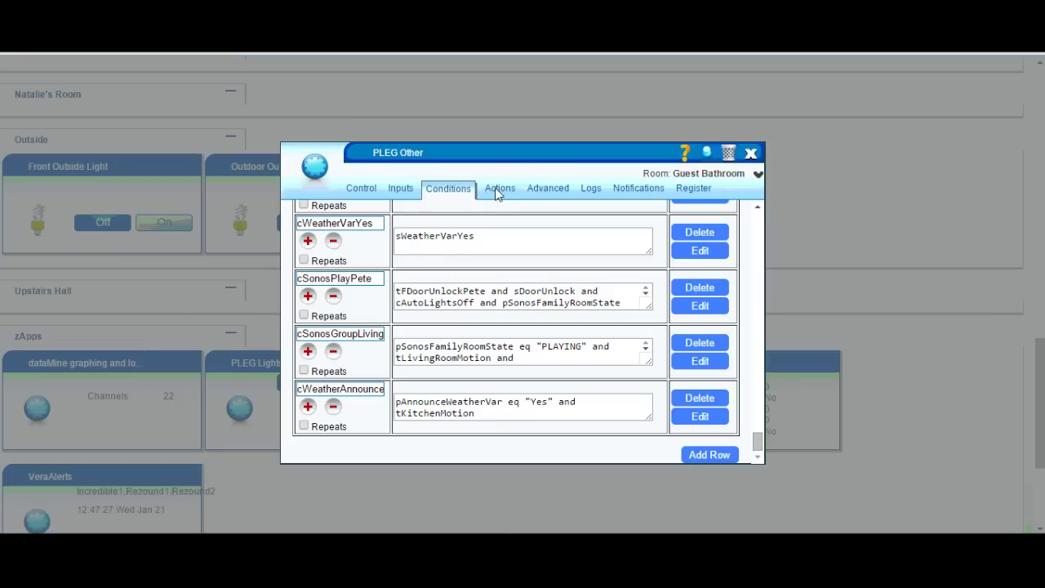
{"action": "double_click", "coordinate": [353, 229]}
{"action": "key", "text": "ctrl+c"}
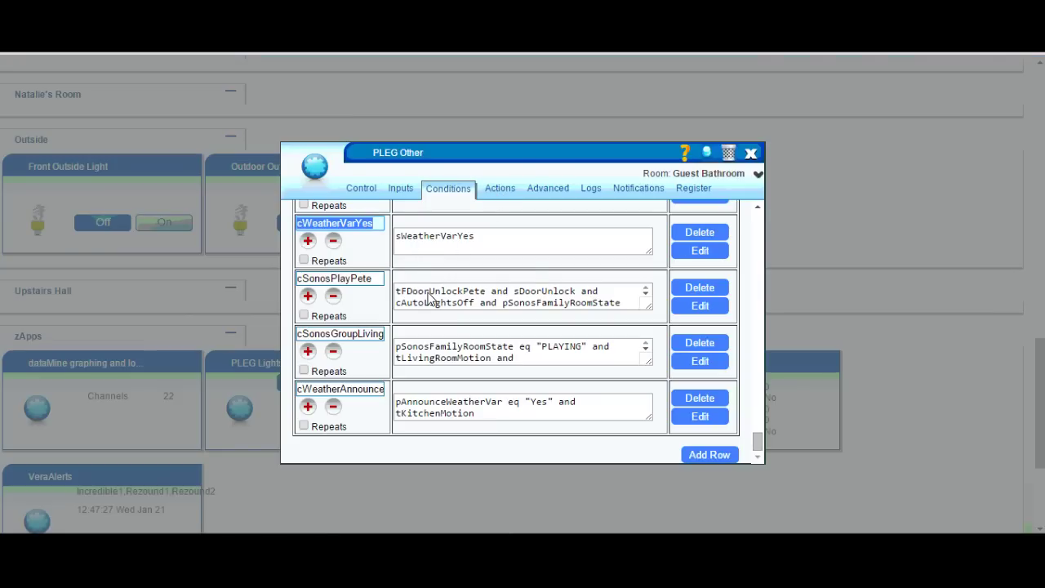
{"action": "left_click", "coordinate": [505, 189]}
{"action": "key", "text": "ctrl+f"}
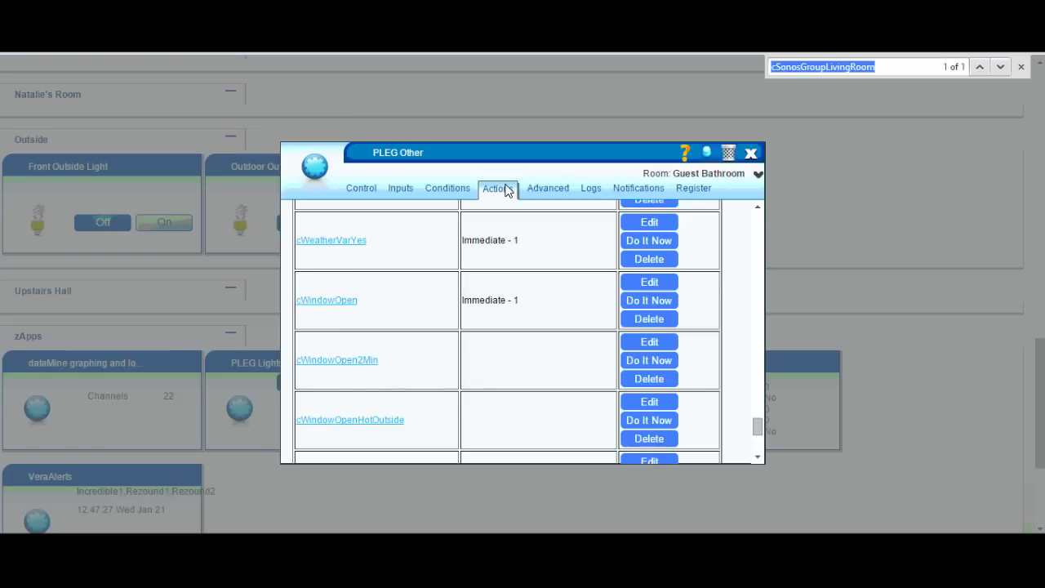
{"action": "key", "text": "ctrl+v"}
Open the cWeatherVarYes action for editing, examine its advanced VariableContainer command, and finish back to the actions list.
{"action": "left_click", "coordinate": [649, 222]}
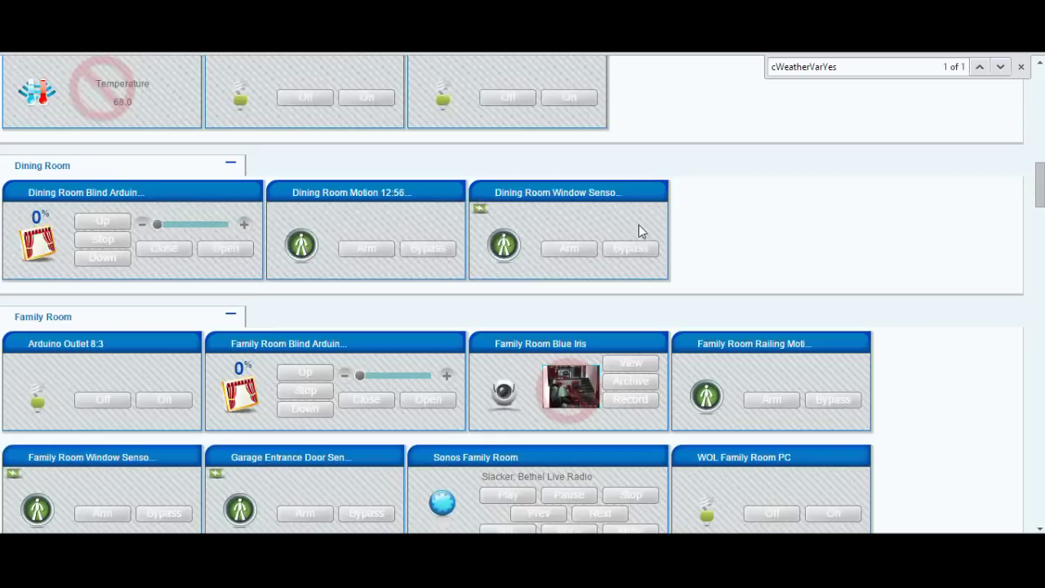
{"action": "left_click_drag", "start_coordinate": [1040, 211], "coordinate": [1036, 117]}
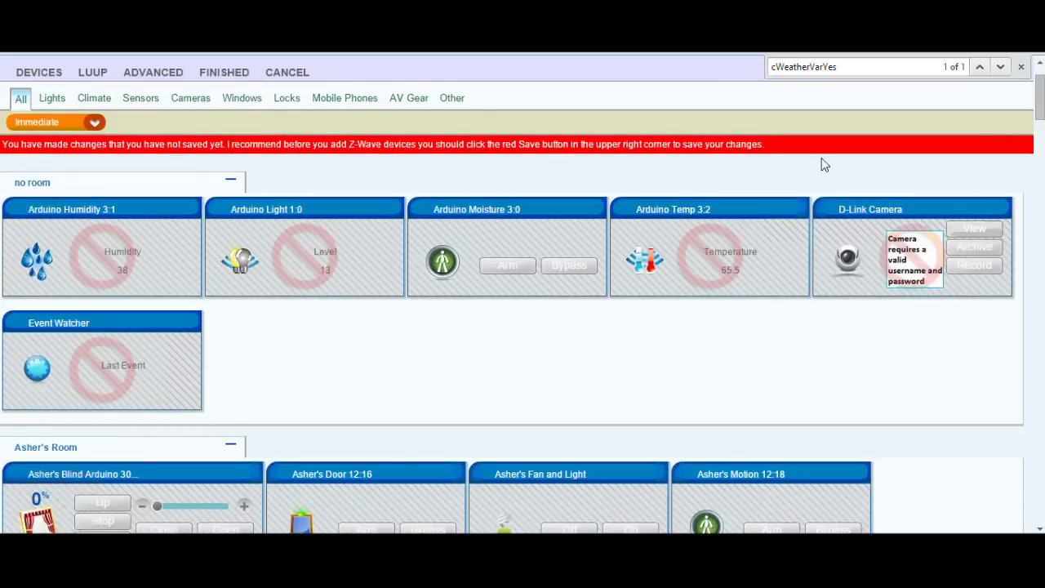
{"action": "left_click", "coordinate": [153, 72]}
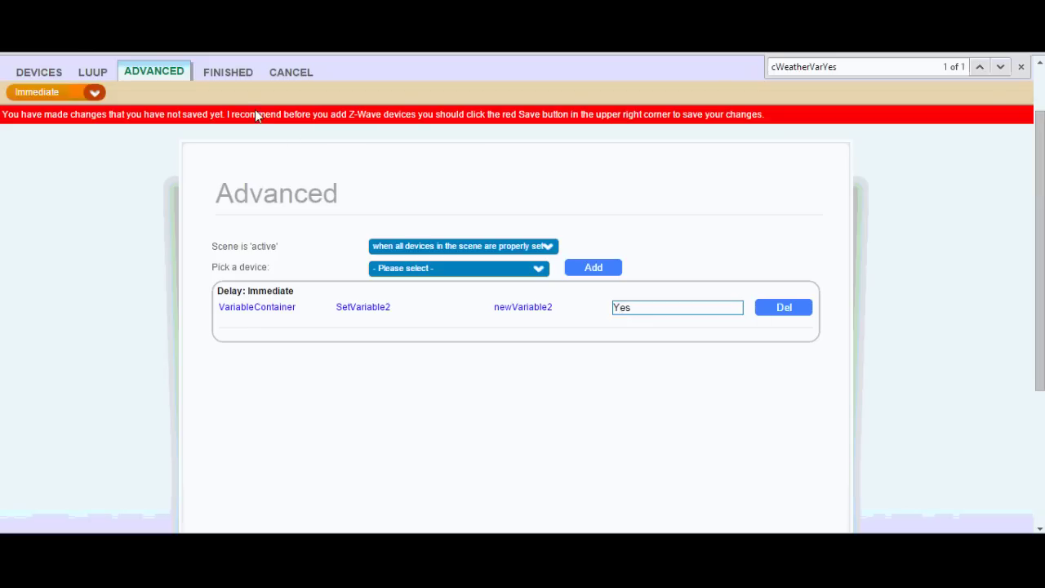
{"action": "left_click", "coordinate": [235, 75]}
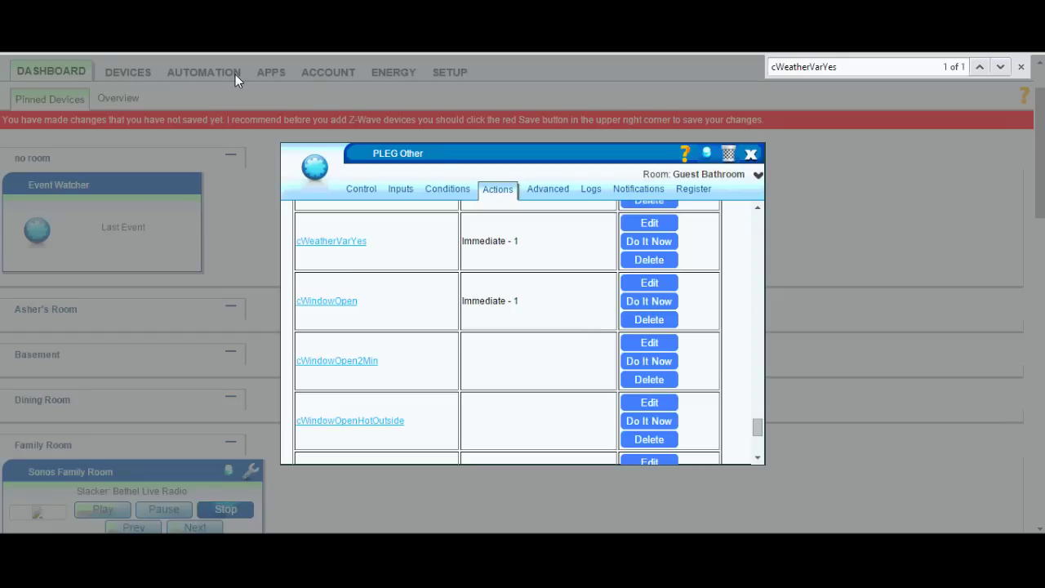
Review the cWeatherAnnounce condition and search PLEG Other's actions for cWeatherAnnounce.
{"action": "left_click", "coordinate": [446, 189]}
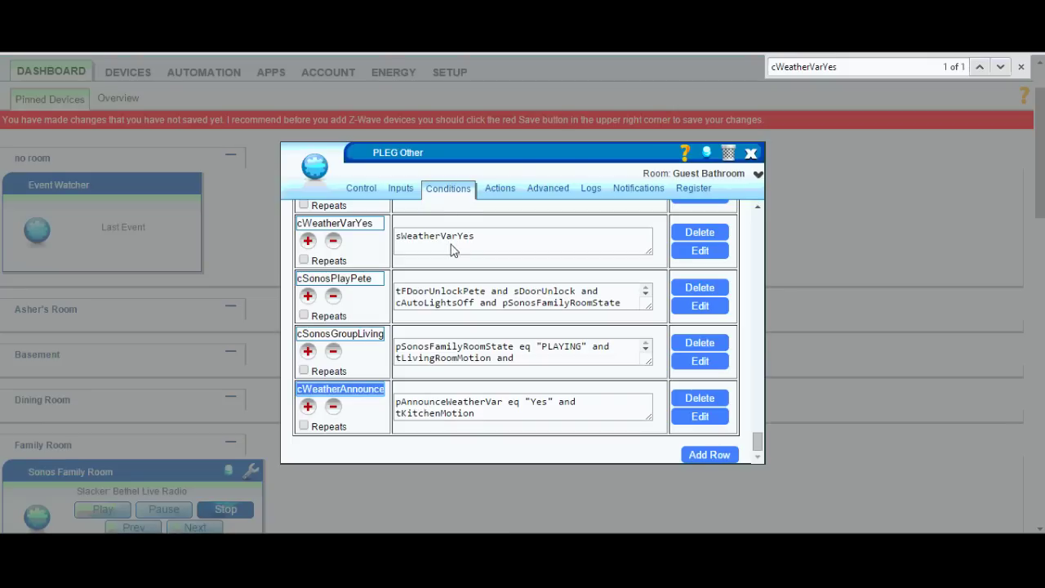
{"action": "left_click", "coordinate": [502, 195]}
{"action": "key", "text": "ctrl+f"}
{"action": "type", "text": "cWeatherAnnounce"}
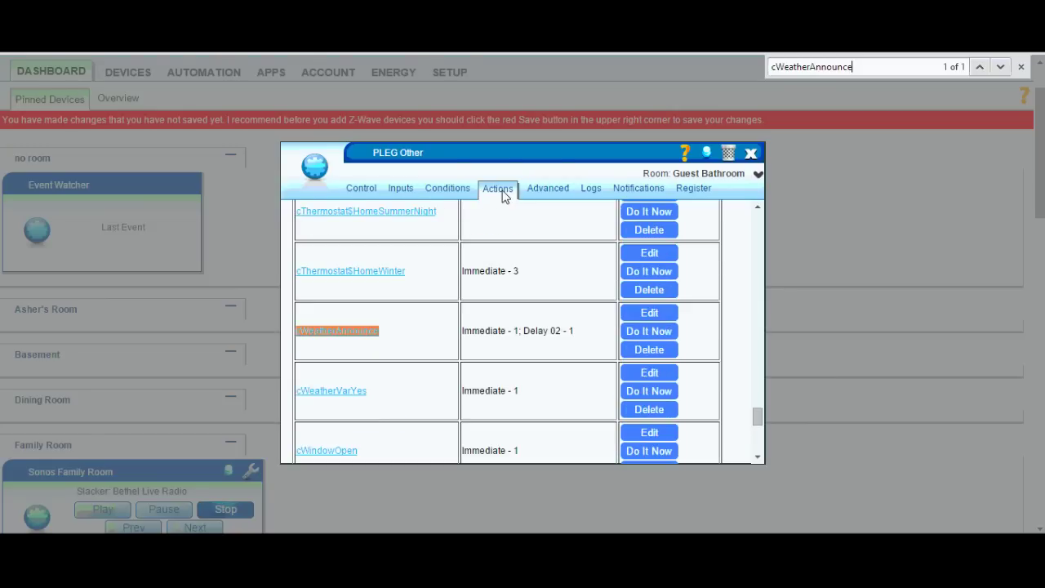
Open the cWeatherAnnounce action, examine its immediate and delayed advanced commands, and finish back to the actions list.
{"action": "left_click", "coordinate": [649, 313]}
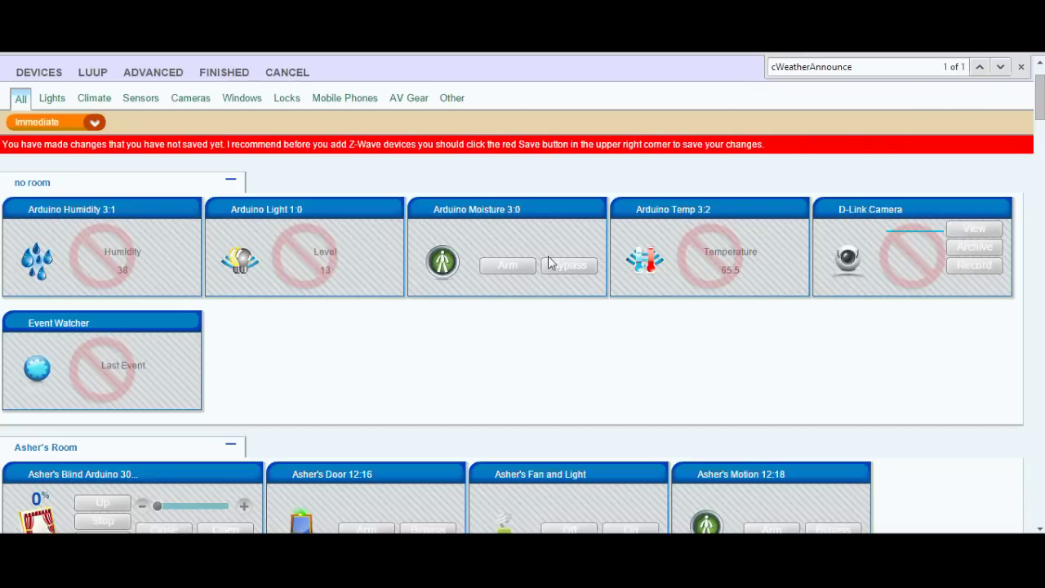
{"action": "left_click", "coordinate": [165, 75]}
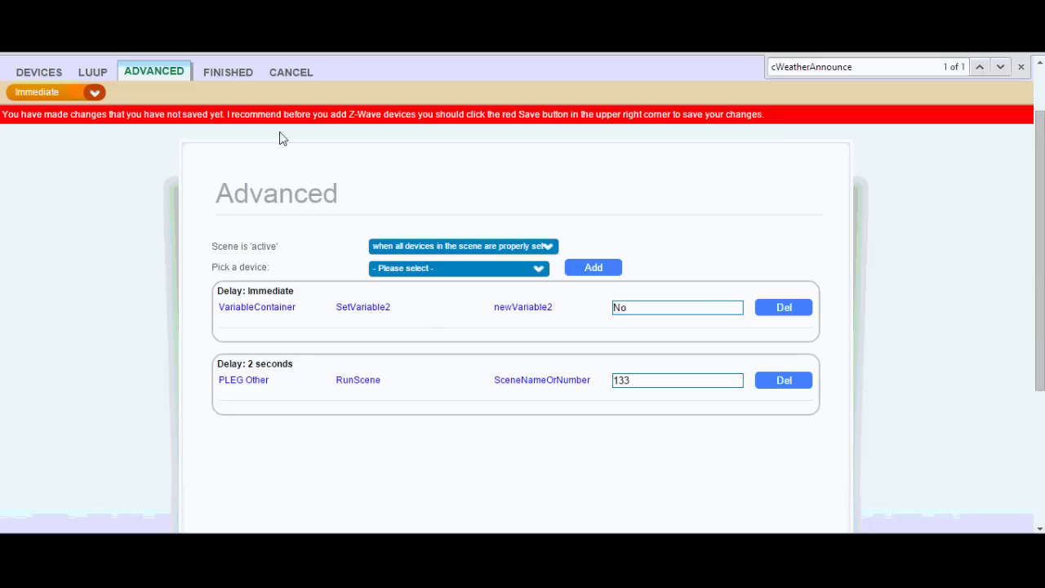
{"action": "left_click", "coordinate": [222, 71]}
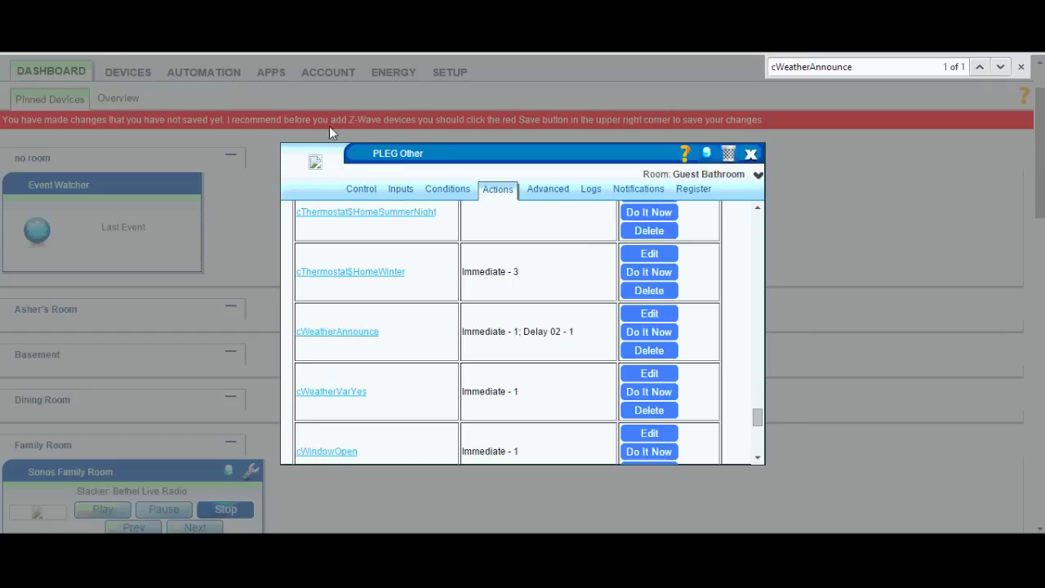
Close PLEG Other and open the Say Weather scene from the zApps automation scenes for editing.
{"action": "left_click", "coordinate": [751, 154]}
{"action": "left_click", "coordinate": [222, 74]}
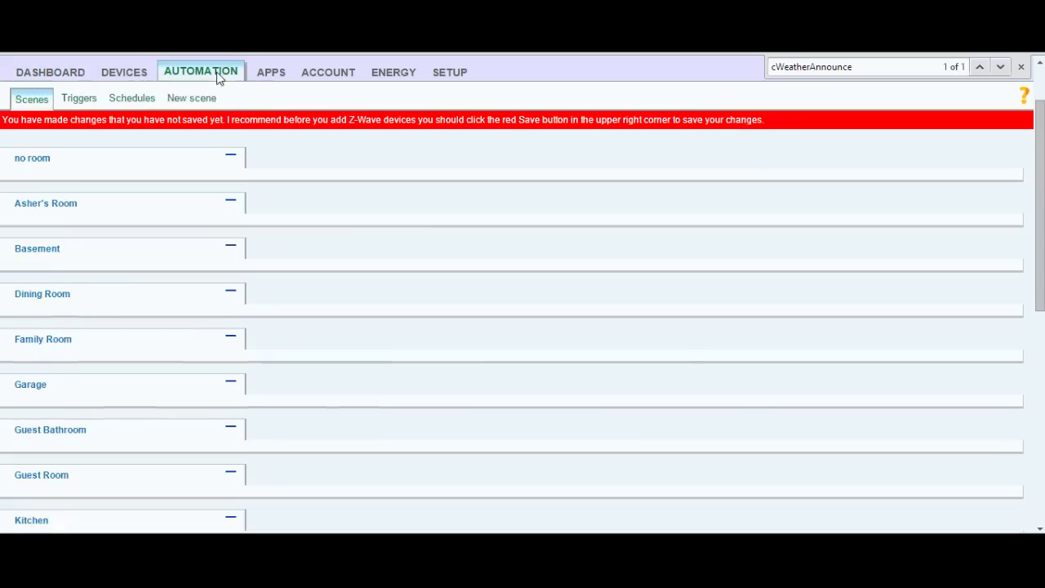
{"action": "scroll", "coordinate": [482, 306], "scroll_direction": "down", "scroll_amount": 6}
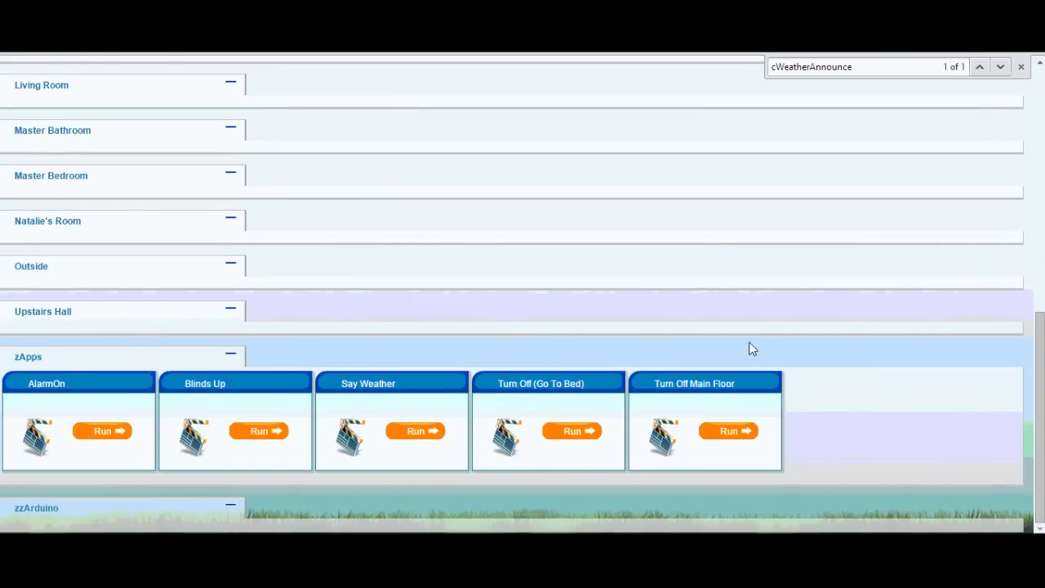
{"action": "left_click", "coordinate": [457, 385]}
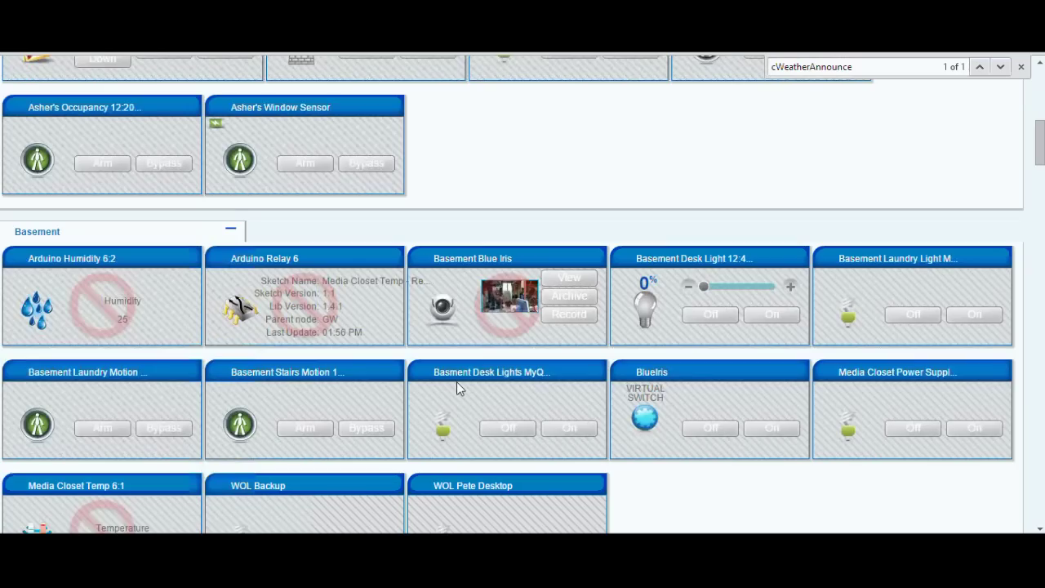
{"action": "scroll", "coordinate": [525, 257], "scroll_direction": "up", "scroll_amount": 5}
{"action": "scroll", "coordinate": [525, 264], "scroll_direction": "up", "scroll_amount": 2}
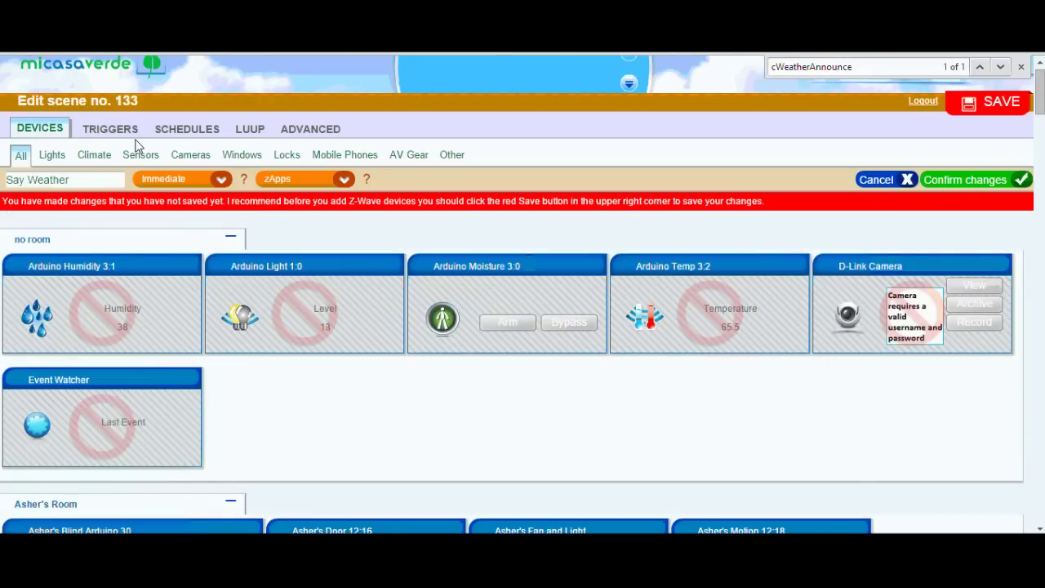
Show the Say Weather scene's Luup code, skim through to its precipitation section, and return to its beginning.
{"action": "left_click", "coordinate": [250, 129]}
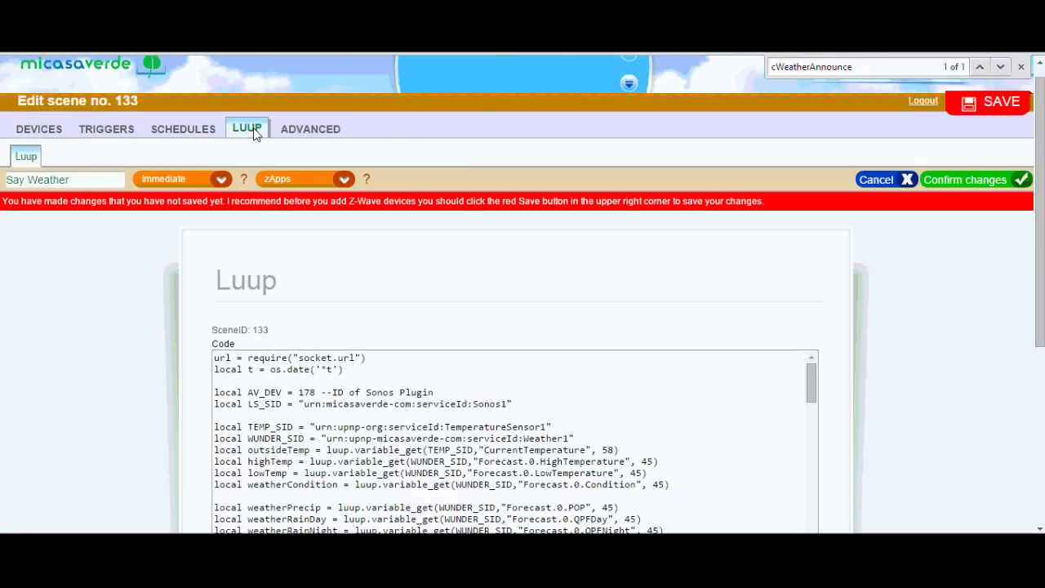
{"action": "scroll", "coordinate": [1041, 343], "scroll_direction": "down", "scroll_amount": 1}
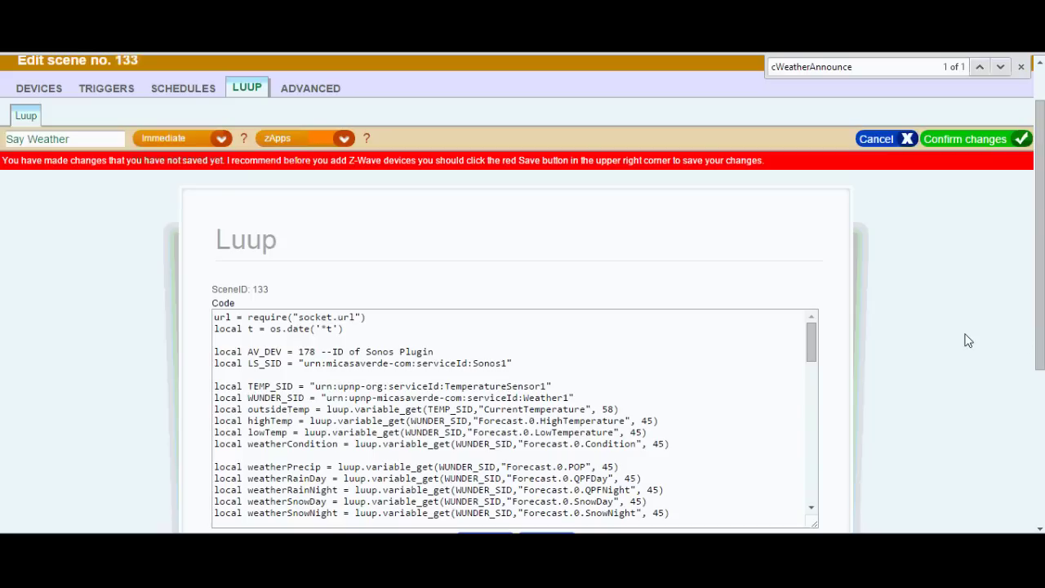
{"action": "left_click_drag", "start_coordinate": [810, 339], "coordinate": [814, 423]}
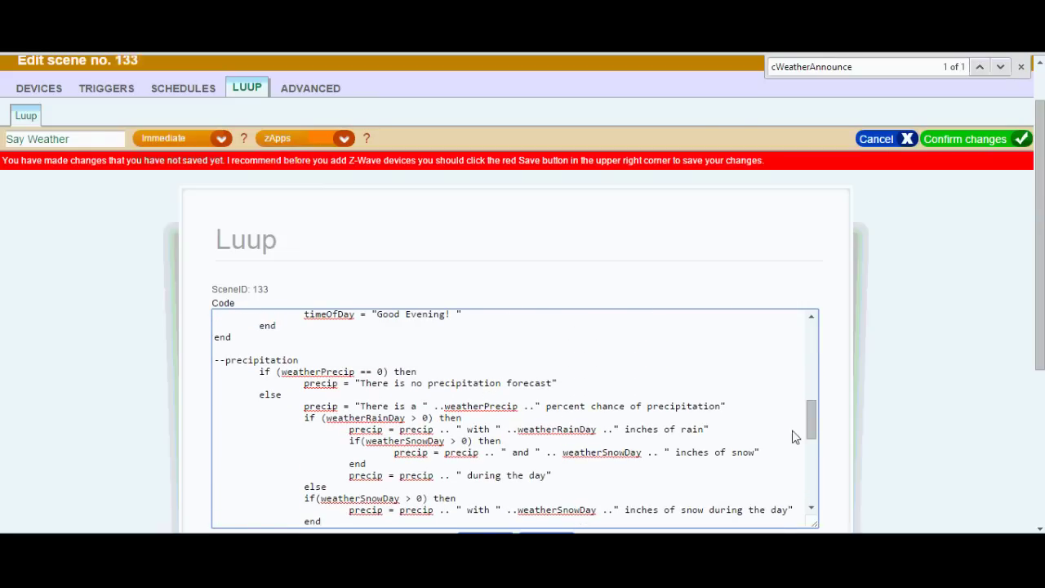
{"action": "left_click_drag", "start_coordinate": [806, 429], "coordinate": [808, 473]}
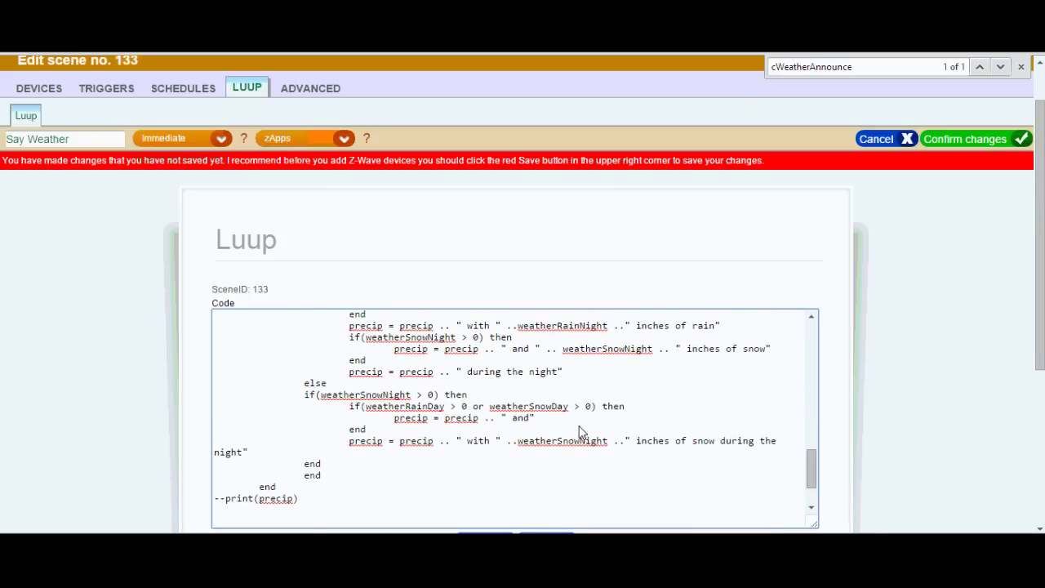
{"action": "scroll", "coordinate": [579, 431], "scroll_direction": "up", "scroll_amount": 5}
{"action": "scroll", "coordinate": [581, 431], "scroll_direction": "up", "scroll_amount": 10}
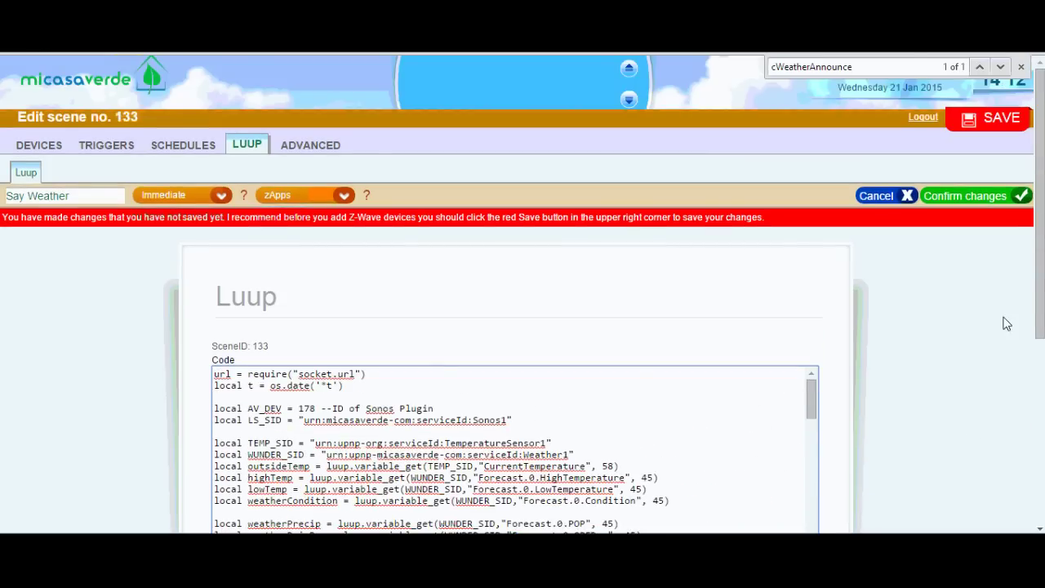
{"action": "left_click_drag", "start_coordinate": [1039, 311], "coordinate": [1033, 398]}
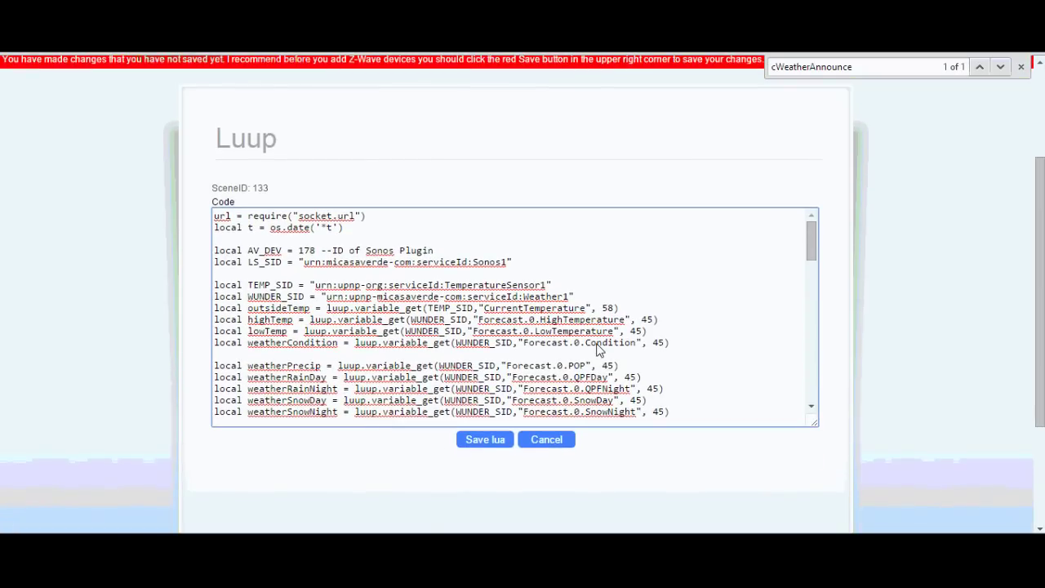
Examine the Sonos plugin device ID and the TEMP_SID and WUNDER_SID service IDs in the Luup code.
{"action": "left_click", "coordinate": [299, 254]}
{"action": "double_click", "coordinate": [302, 255]}
{"action": "left_click_drag", "start_coordinate": [444, 287], "coordinate": [548, 288]}
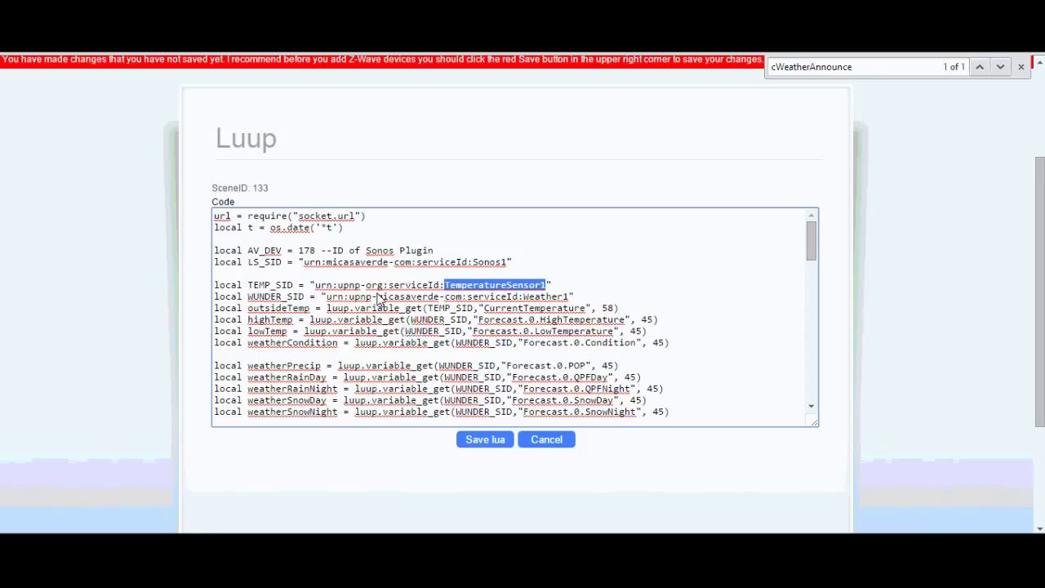
{"action": "left_click_drag", "start_coordinate": [251, 299], "coordinate": [304, 300]}
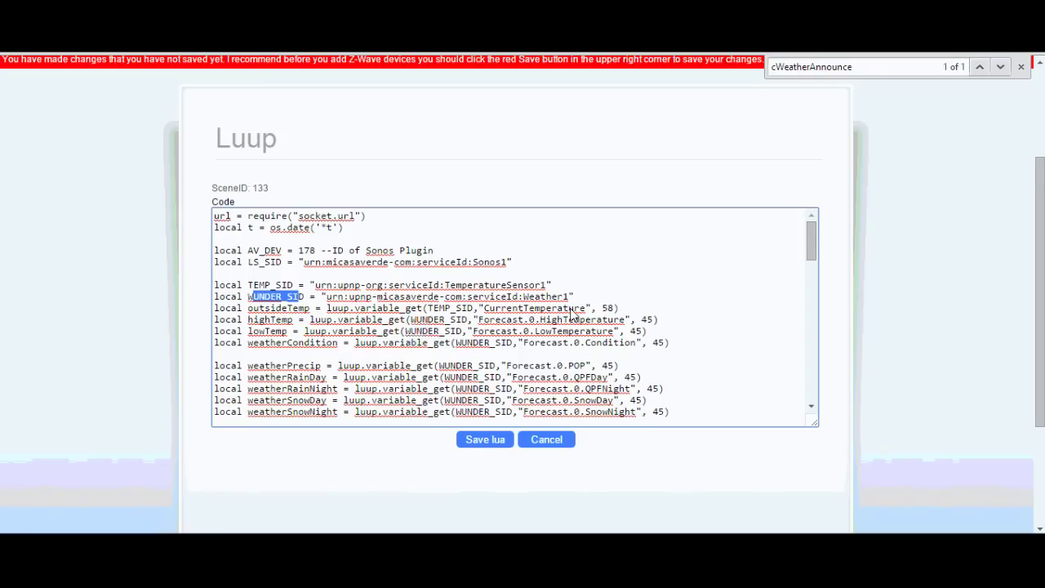
Examine the service, variable name and device ID arguments in the outsideTemp and highTemp luup.variable_get lines.
{"action": "left_click_drag", "start_coordinate": [474, 313], "coordinate": [426, 313]}
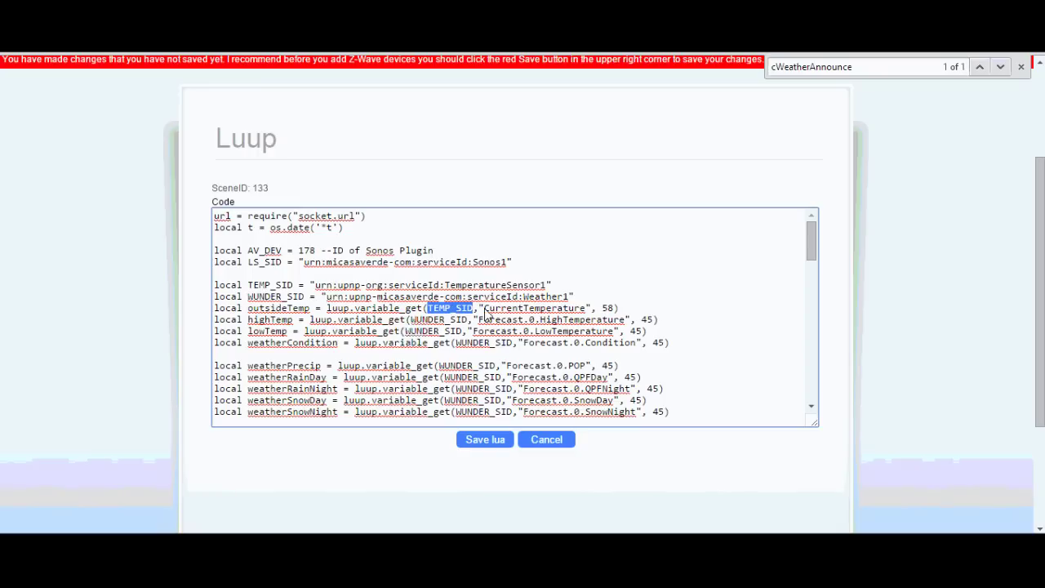
{"action": "left_click", "coordinate": [605, 312]}
{"action": "double_click", "coordinate": [607, 308]}
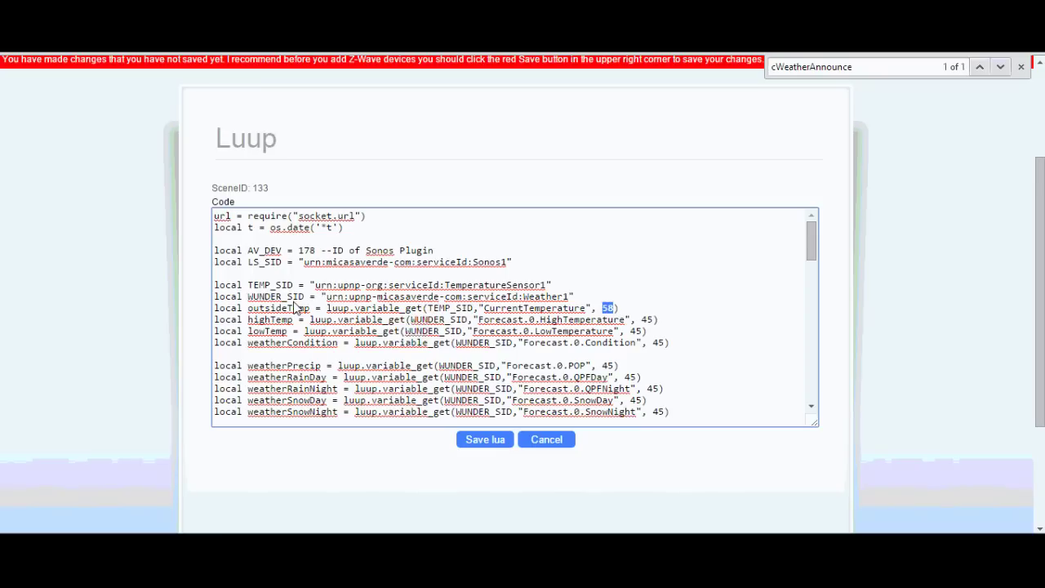
{"action": "double_click", "coordinate": [648, 320]}
{"action": "left_click_drag", "start_coordinate": [653, 323], "coordinate": [659, 320]}
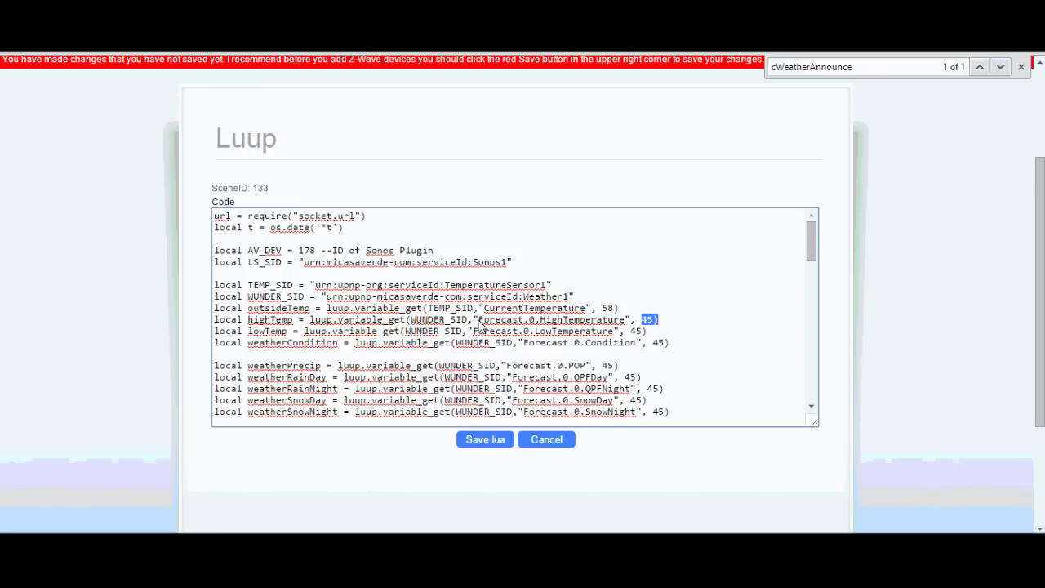
{"action": "left_click_drag", "start_coordinate": [481, 324], "coordinate": [603, 322]}
{"action": "left_click", "coordinate": [531, 324]}
Read through the code's number conversions, time-of-day greeting logic and precipitation text down to the final luup.call_action.
{"action": "scroll", "coordinate": [416, 368], "scroll_direction": "down", "scroll_amount": 2}
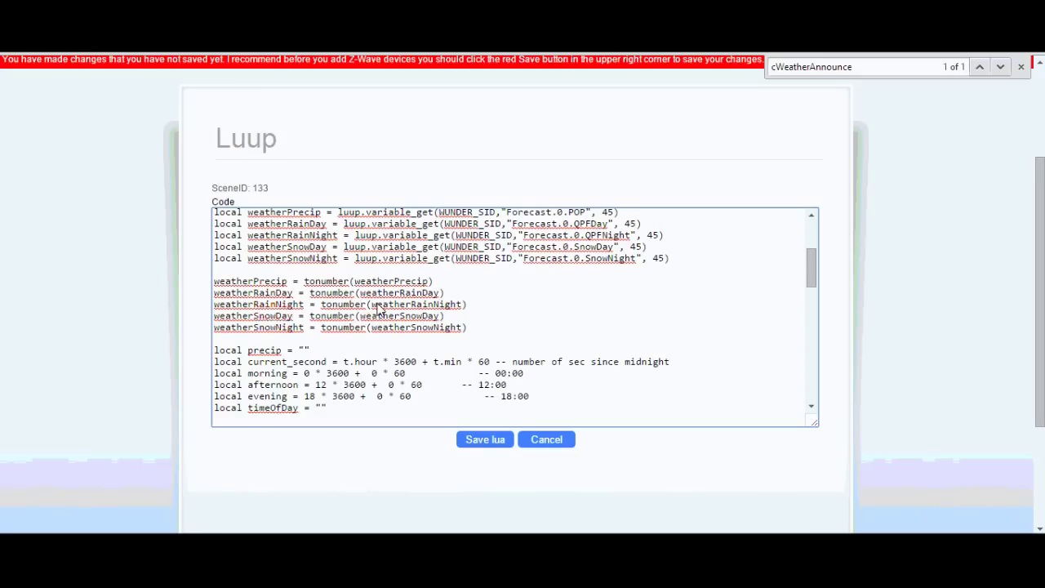
{"action": "scroll", "coordinate": [390, 325], "scroll_direction": "down", "scroll_amount": 1}
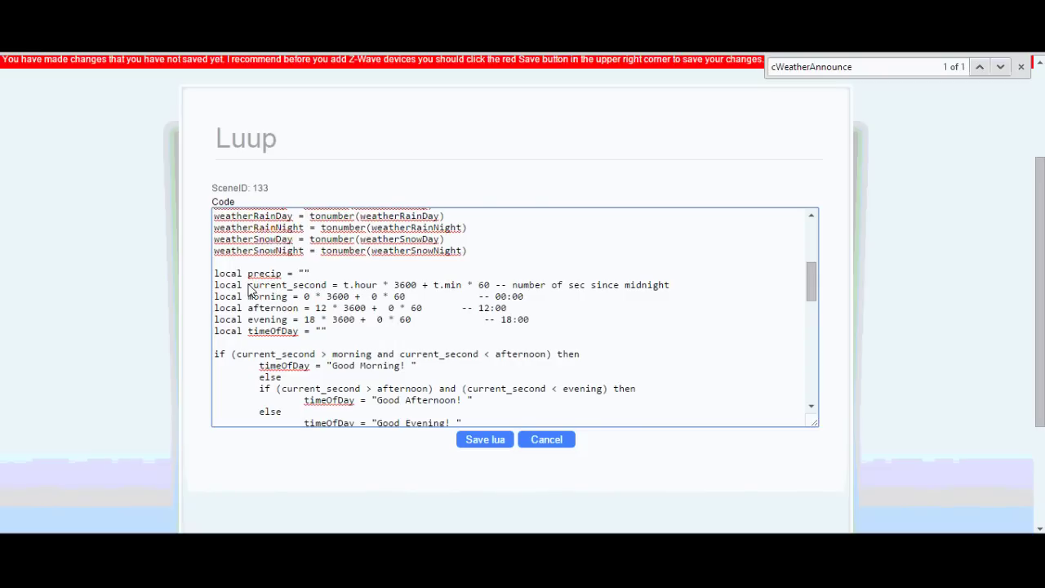
{"action": "left_click_drag", "start_coordinate": [248, 285], "coordinate": [286, 299]}
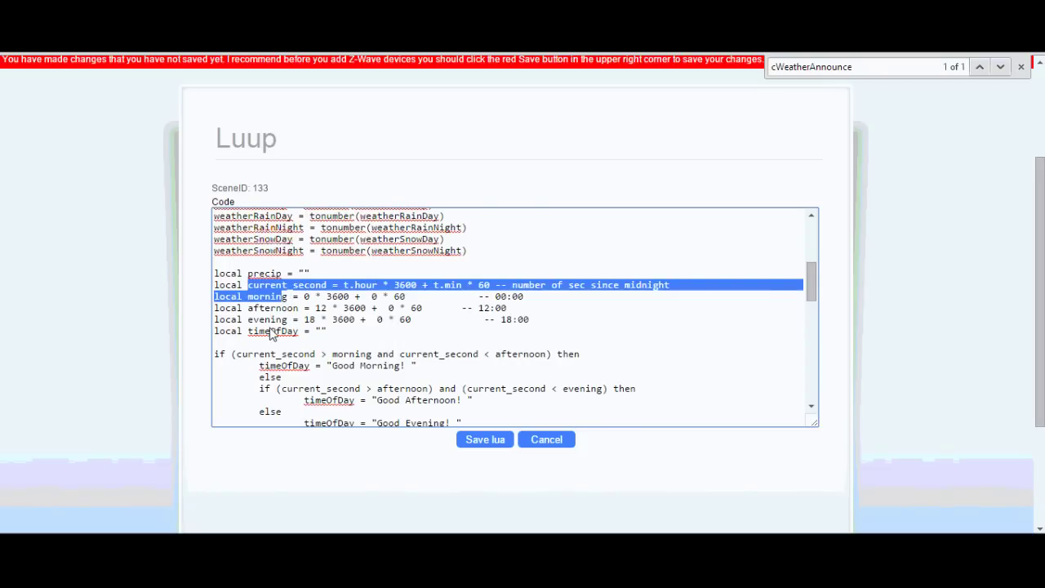
{"action": "scroll", "coordinate": [366, 335], "scroll_direction": "down", "scroll_amount": 2}
{"action": "scroll", "coordinate": [364, 333], "scroll_direction": "up", "scroll_amount": 1}
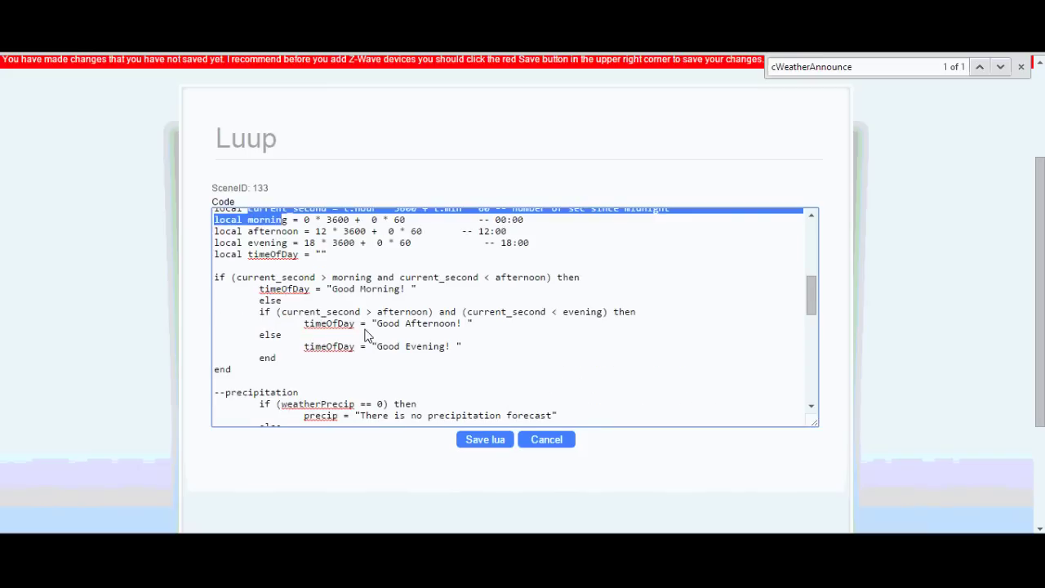
{"action": "scroll", "coordinate": [361, 312], "scroll_direction": "down", "scroll_amount": 1}
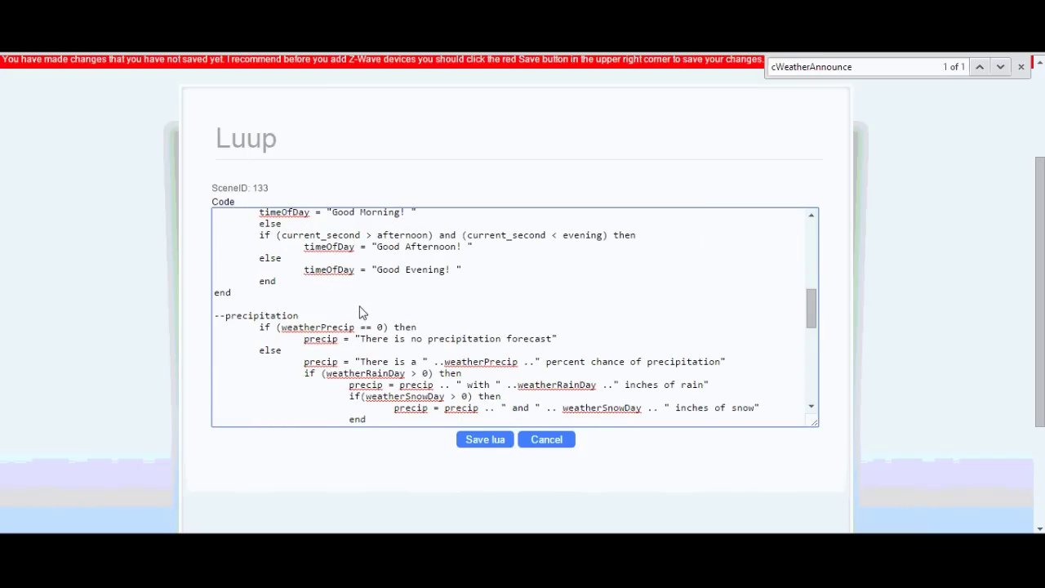
{"action": "scroll", "coordinate": [362, 313], "scroll_direction": "down", "scroll_amount": 6}
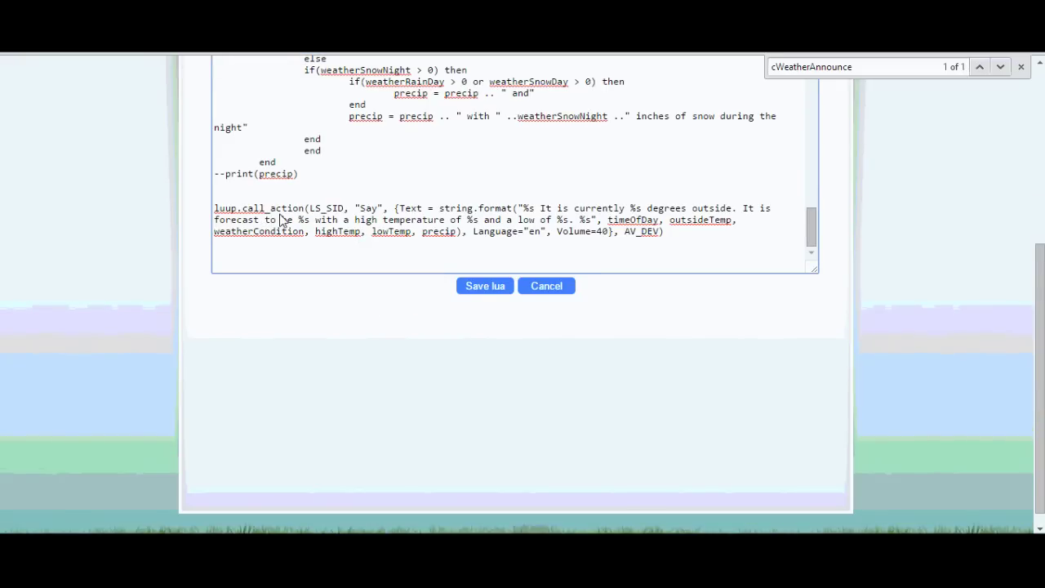
Examine the luup.call_action Say line with its text format, language and volume arguments, and return to the scenes list.
{"action": "left_click_drag", "start_coordinate": [216, 208], "coordinate": [707, 233]}
{"action": "left_click", "coordinate": [503, 231]}
{"action": "left_click_drag", "start_coordinate": [523, 209], "coordinate": [529, 211]}
{"action": "left_click", "coordinate": [544, 231]}
{"action": "type", "text": ","}
{"action": "scroll", "coordinate": [431, 238], "scroll_direction": "up", "scroll_amount": 10}
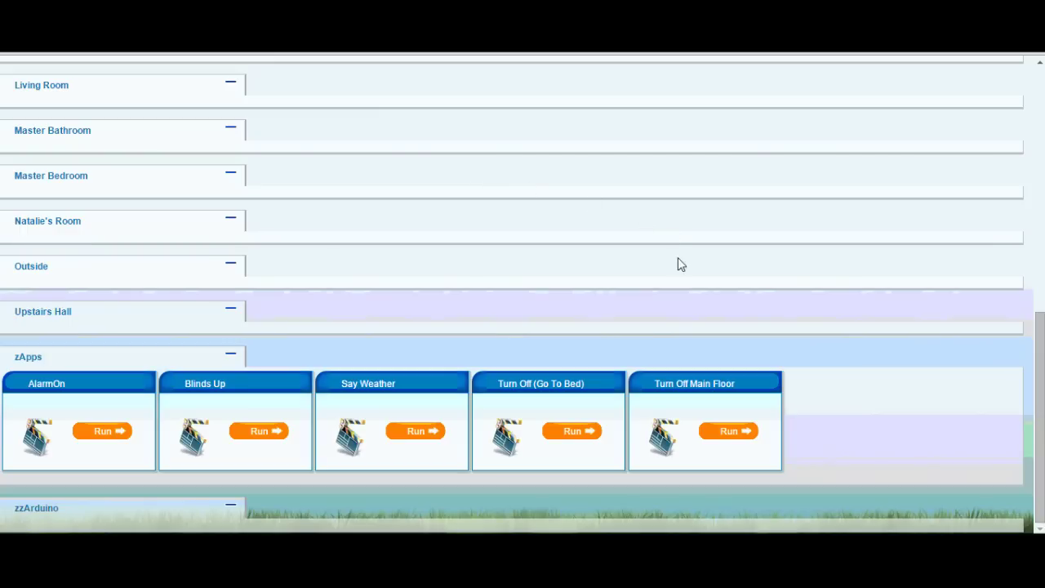
Open the Turn Off Main Floor scene in zApps for editing and look over the start of its device list.
{"action": "mouse_move", "coordinate": [769, 390]}
{"action": "left_click", "coordinate": [774, 381]}
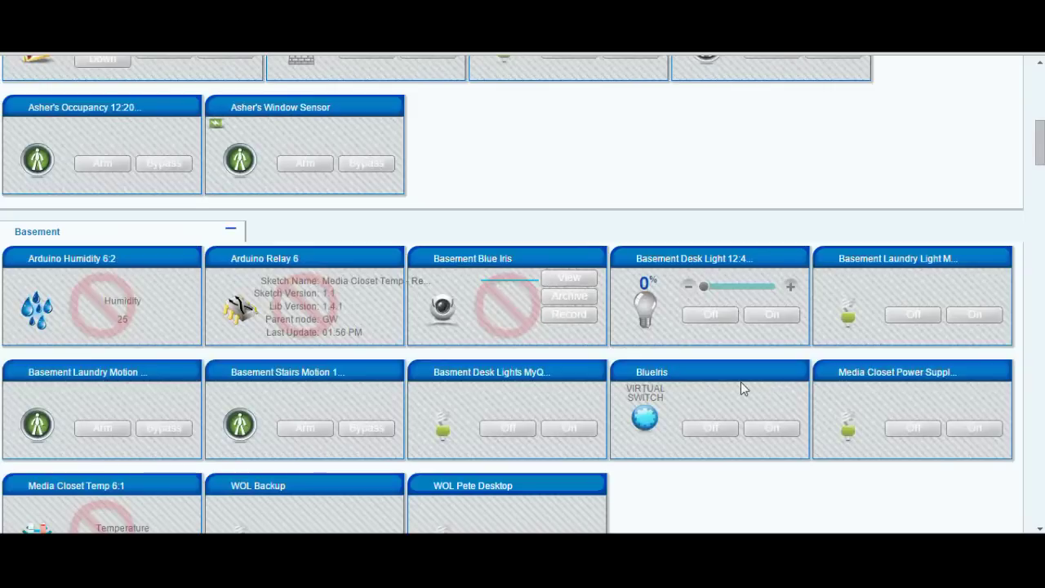
{"action": "scroll", "coordinate": [583, 375], "scroll_direction": "up", "scroll_amount": 10}
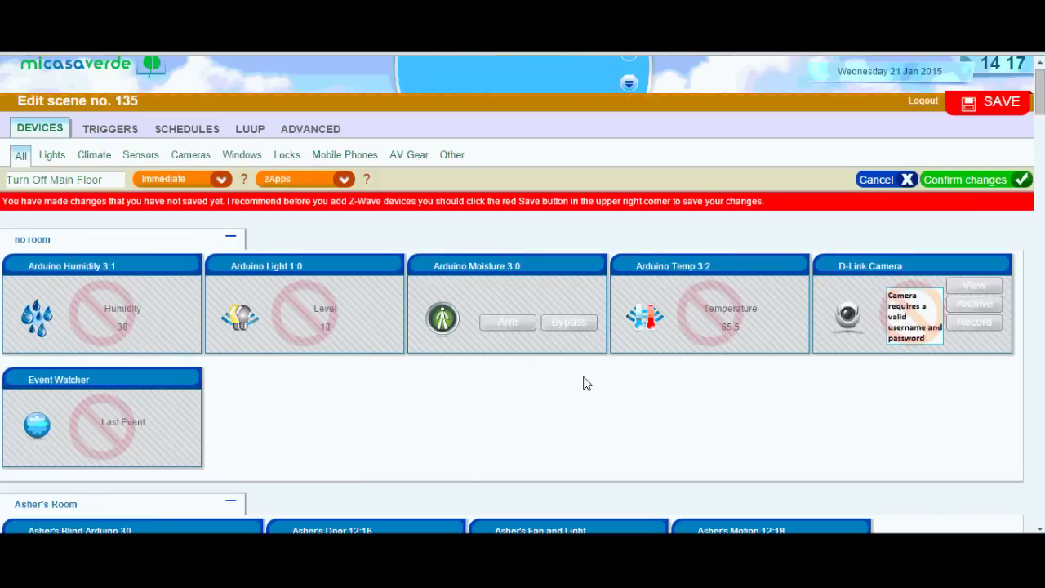
{"action": "scroll", "coordinate": [584, 383], "scroll_direction": "down", "scroll_amount": 8}
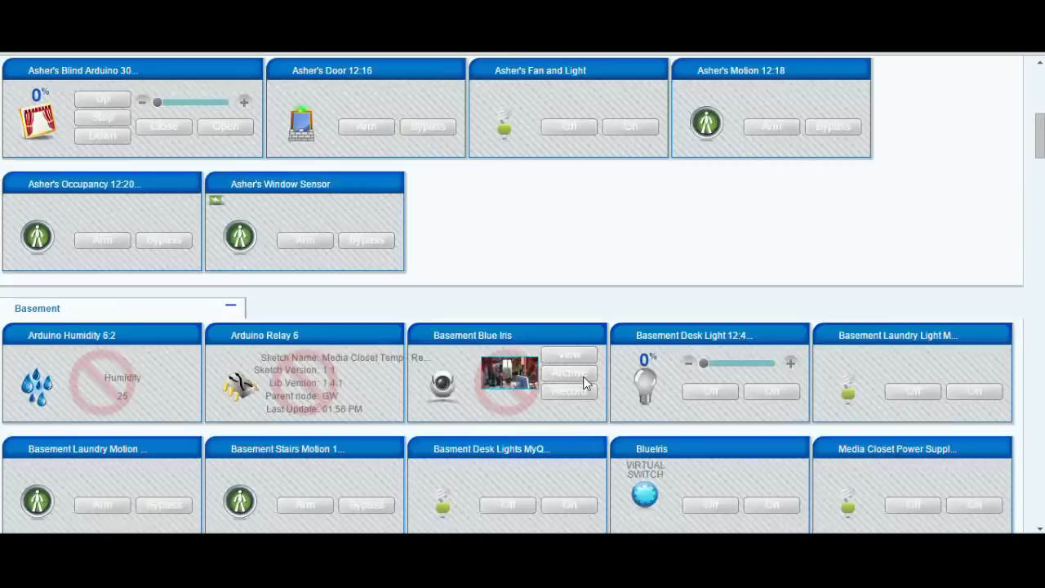
{"action": "scroll", "coordinate": [584, 384], "scroll_direction": "up", "scroll_amount": 6}
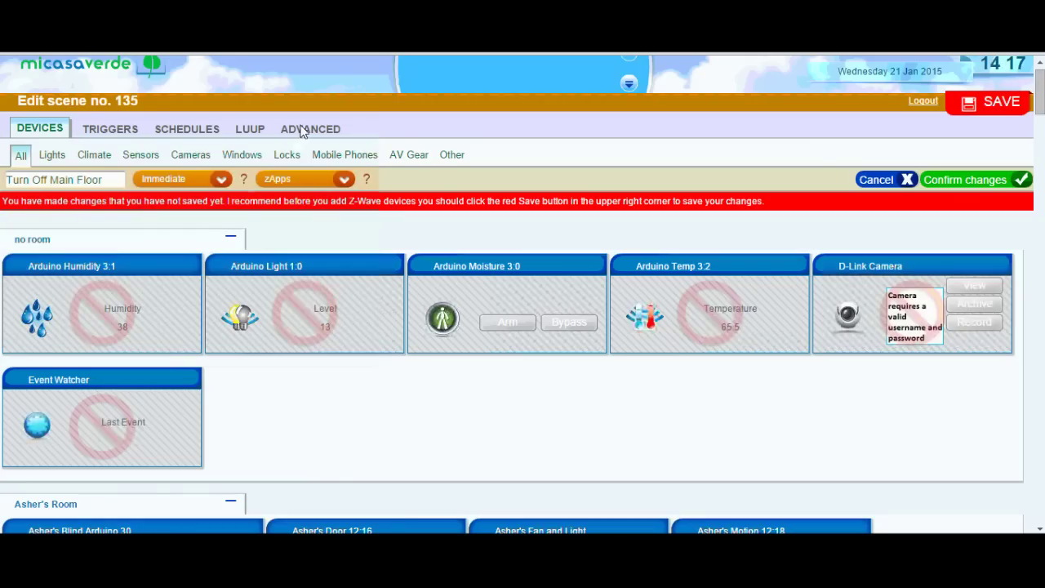
Examine the scene's device actions for Sonos Family Room, Sonos Living Room and the living room outlets.
{"action": "scroll", "coordinate": [571, 457], "scroll_direction": "down", "scroll_amount": 5}
{"action": "scroll", "coordinate": [572, 458], "scroll_direction": "down", "scroll_amount": 9}
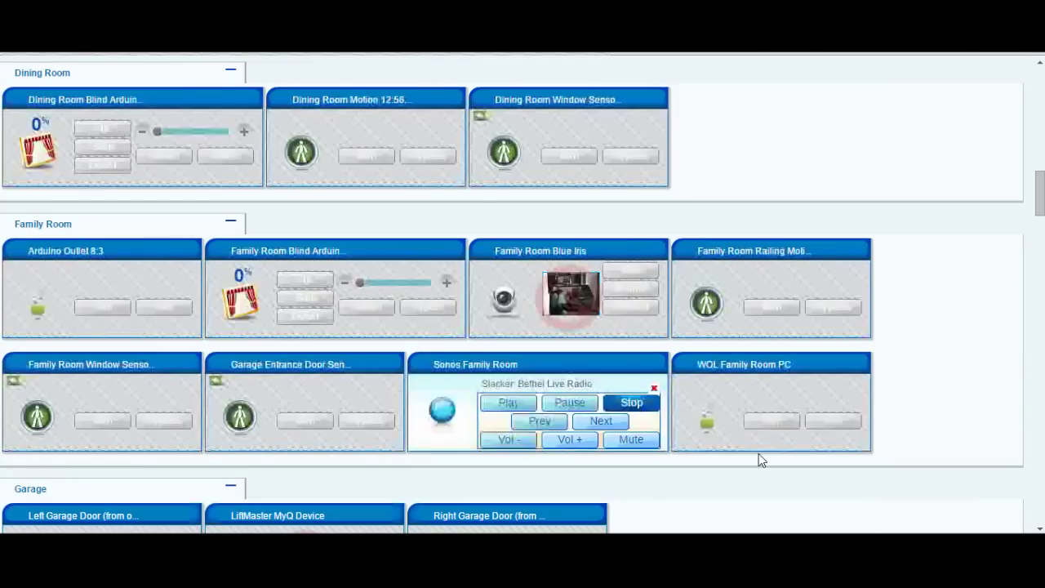
{"action": "scroll", "coordinate": [758, 457], "scroll_direction": "down", "scroll_amount": 10}
{"action": "scroll", "coordinate": [758, 454], "scroll_direction": "down", "scroll_amount": 2}
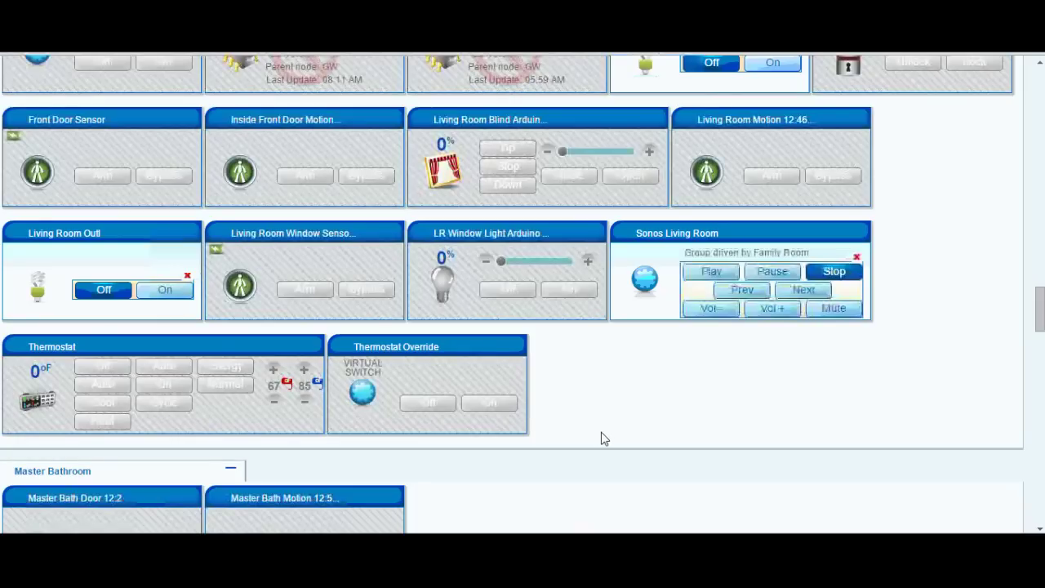
{"action": "scroll", "coordinate": [601, 438], "scroll_direction": "up", "scroll_amount": 6}
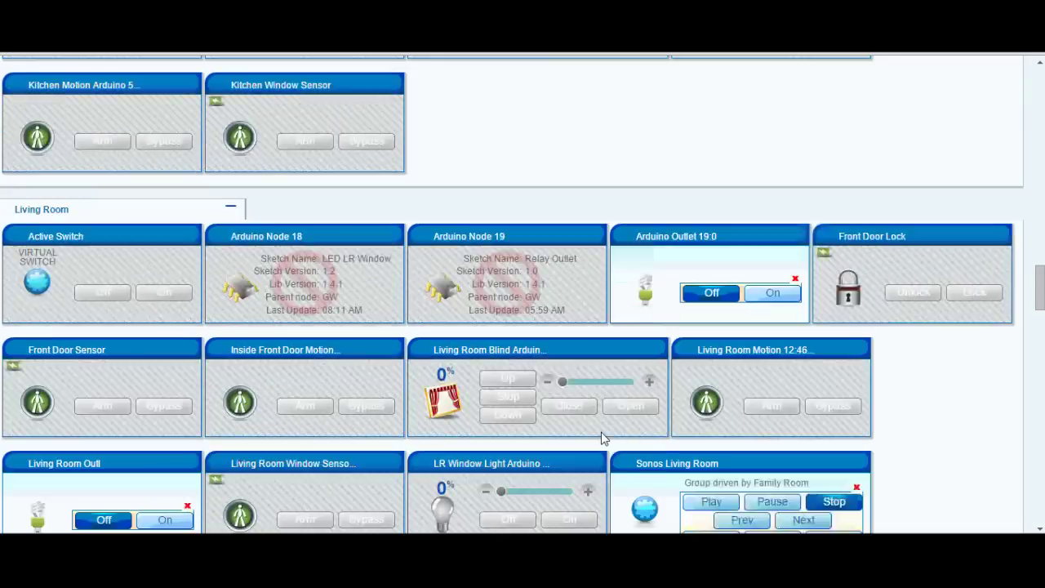
{"action": "scroll", "coordinate": [601, 438], "scroll_direction": "up", "scroll_amount": 10}
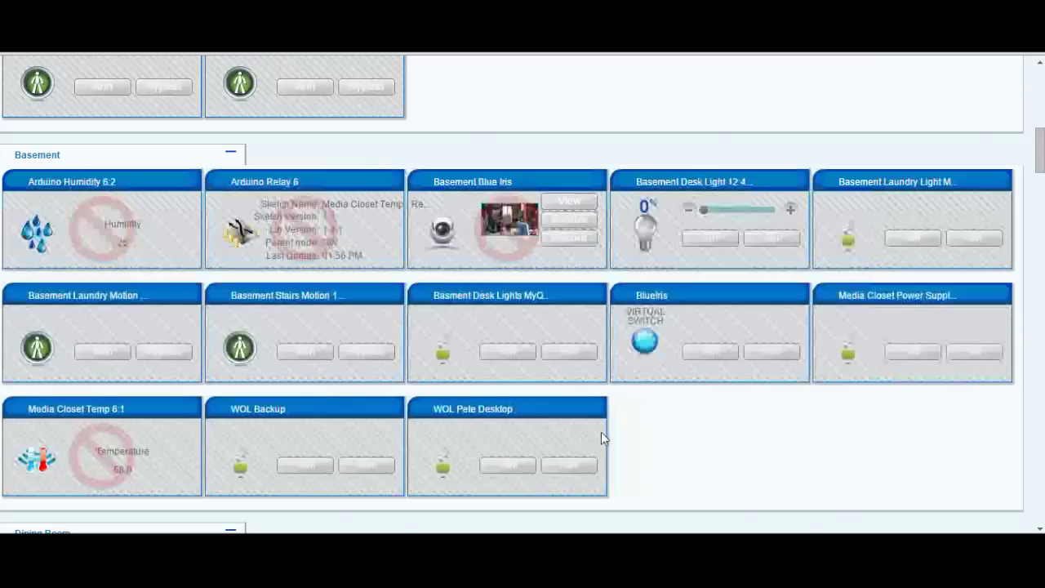